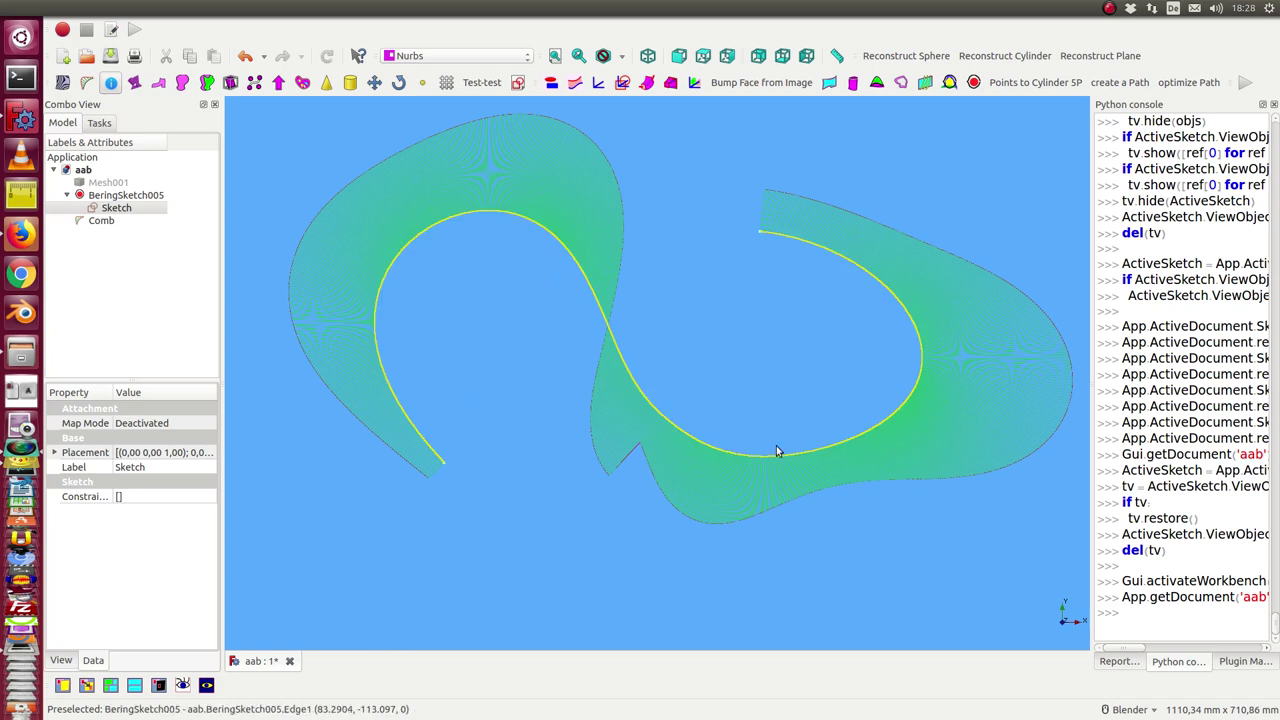
- Open the sketch under BeringSketch005 for editing and move the pole just before the middle knot slightly down and outward
left_click(413, 240)
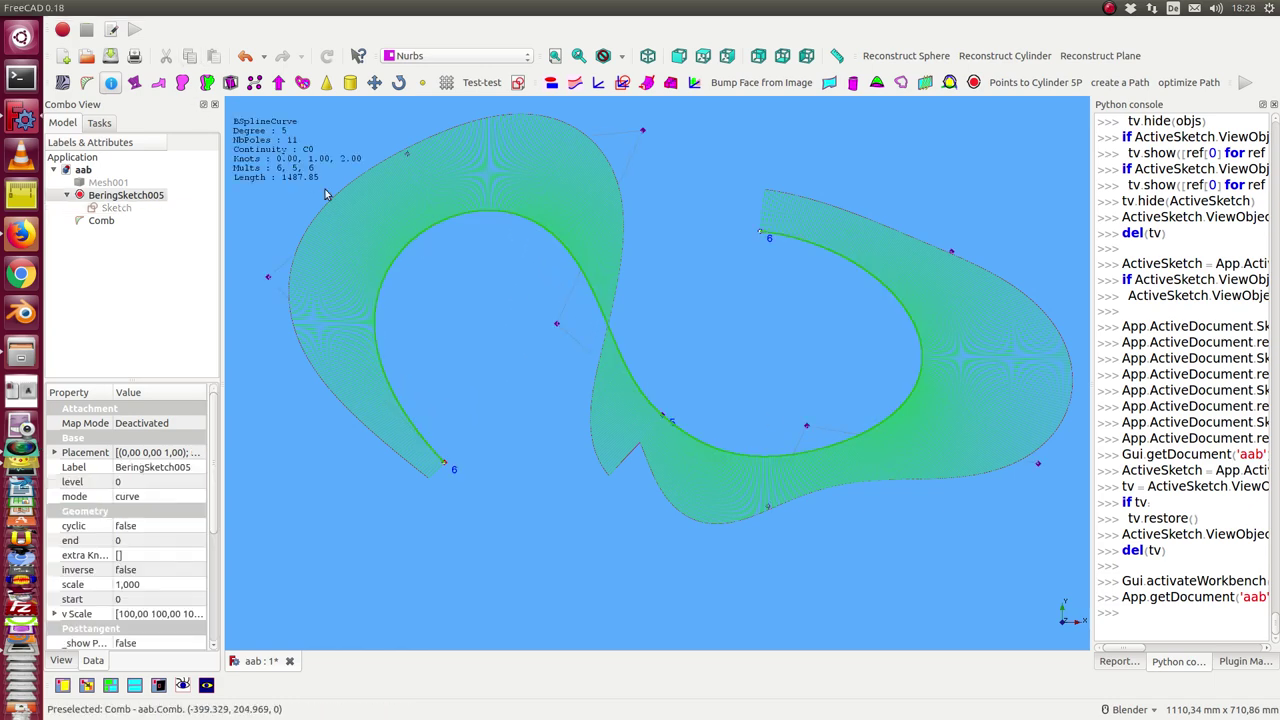
double_click(116, 208)
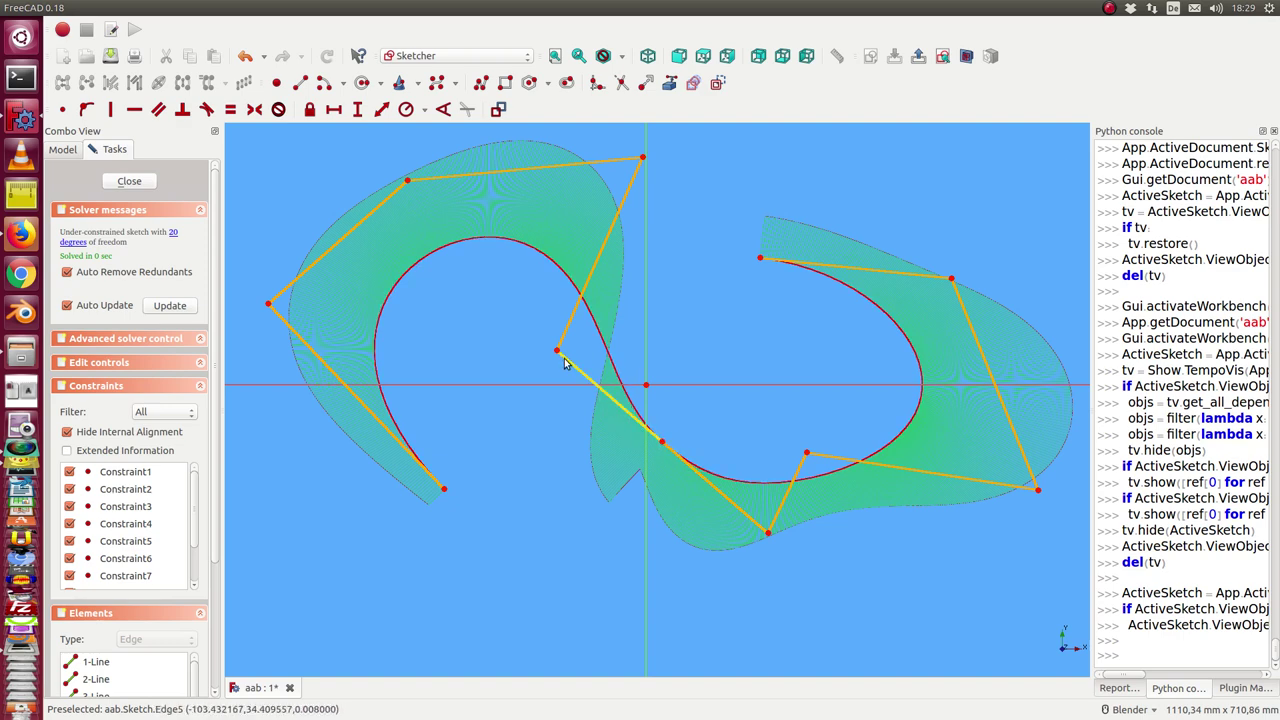
left_click_drag(558, 352, 541, 371)
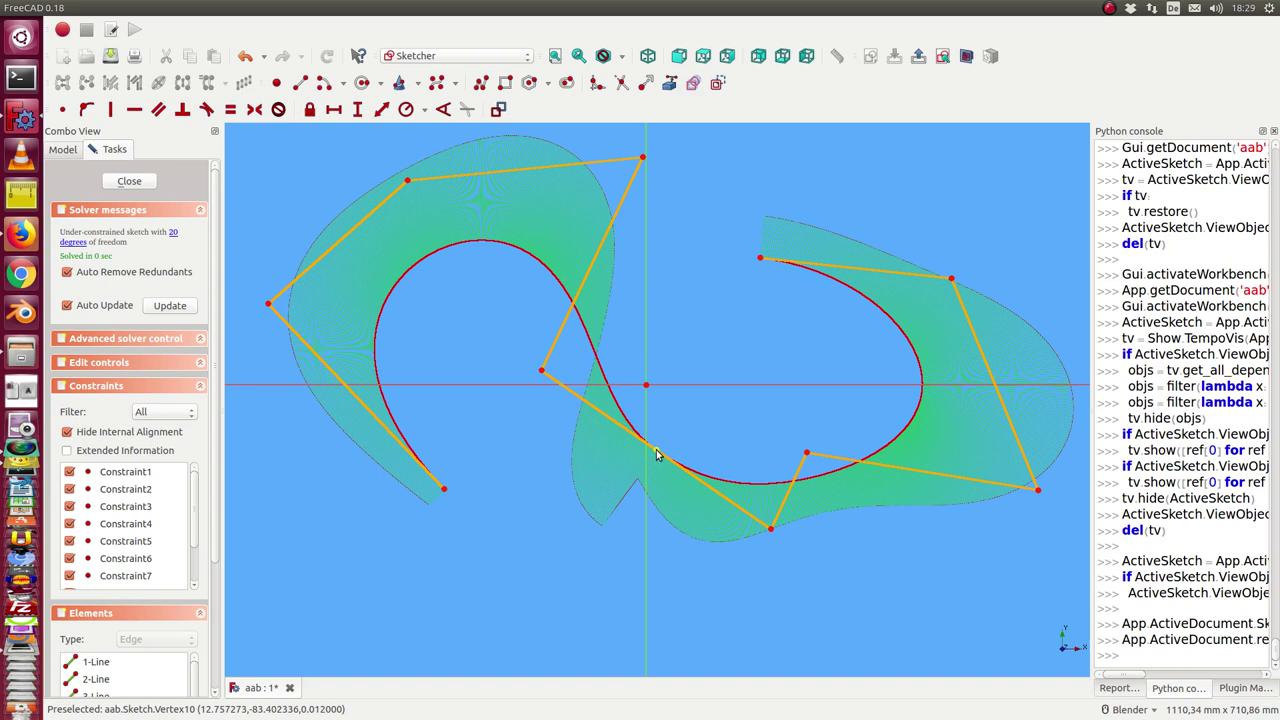
- Activate the disabled symmetry constraint Constraint10 on the middle poles, then delete it
scroll(171, 557, "down", 3)
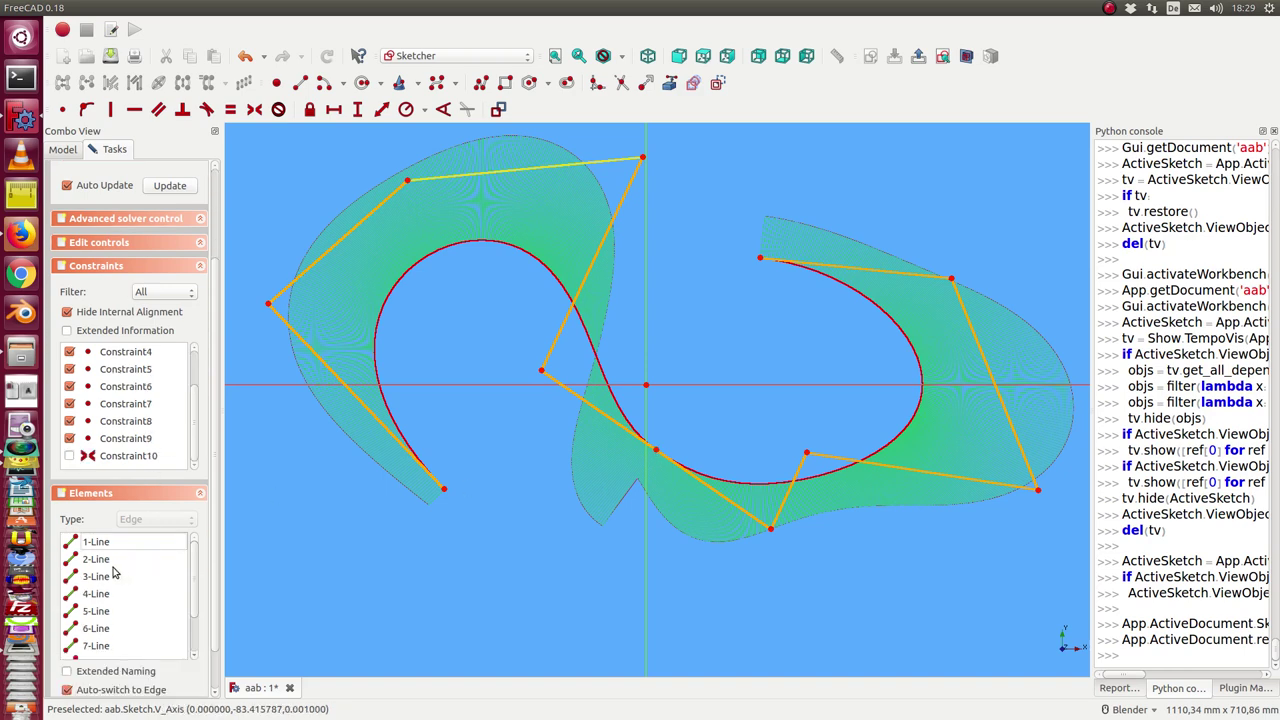
left_click(69, 455)
left_click(69, 455)
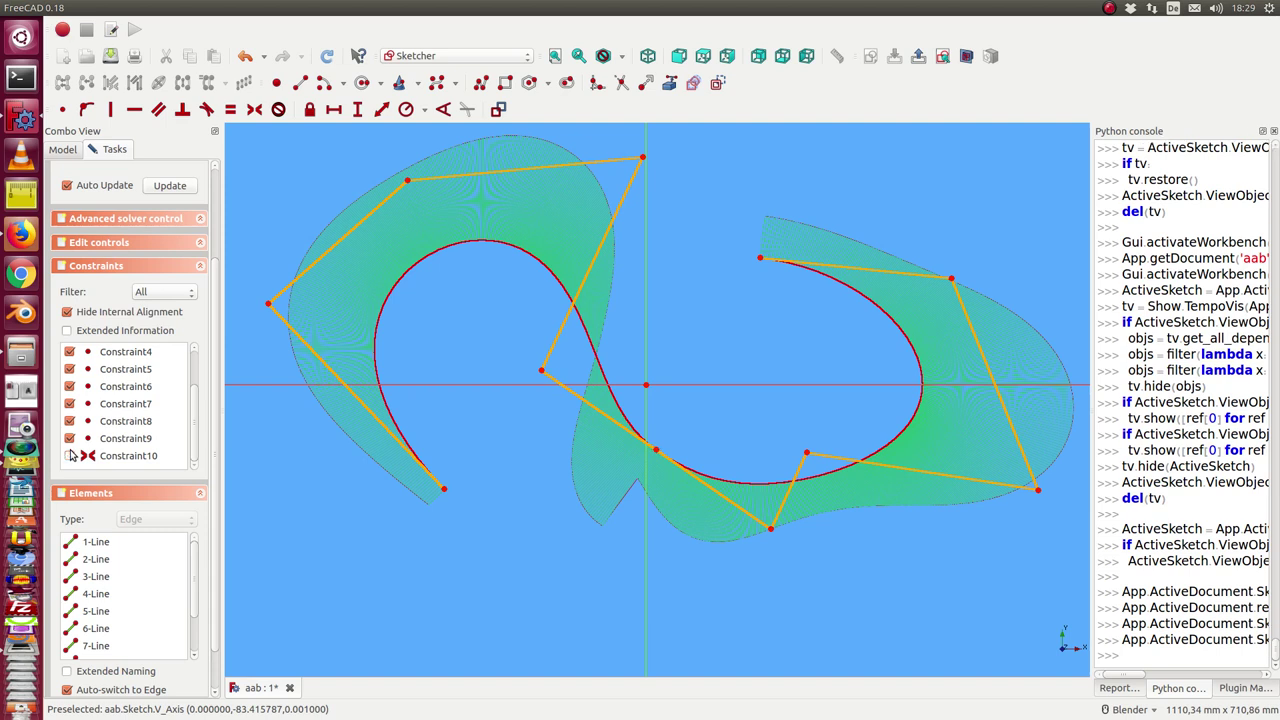
left_click(69, 455)
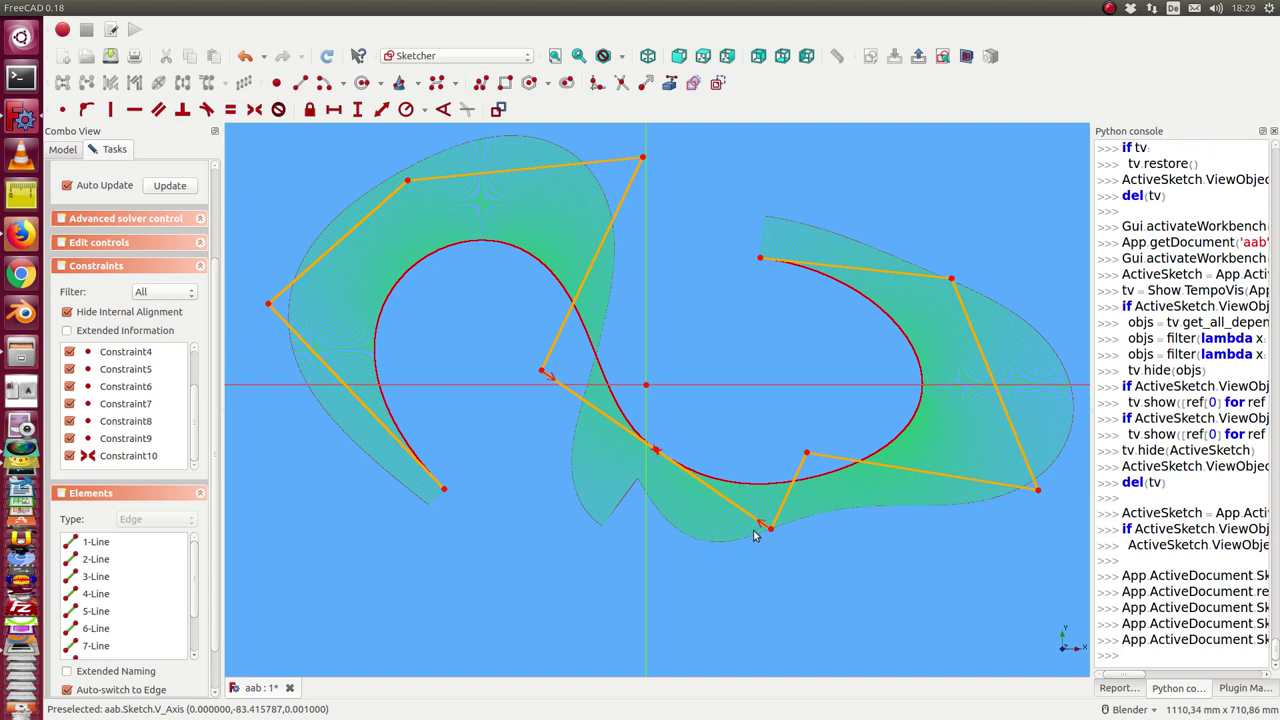
left_click(128, 457)
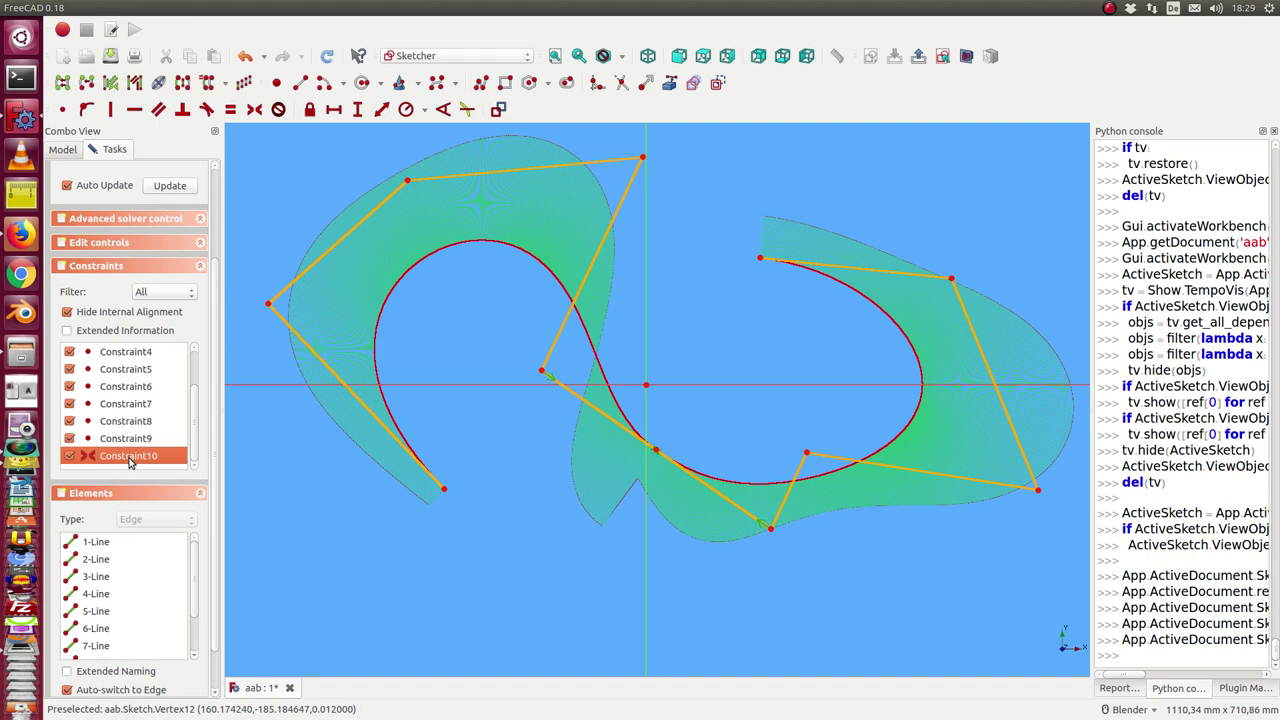
key("Delete")
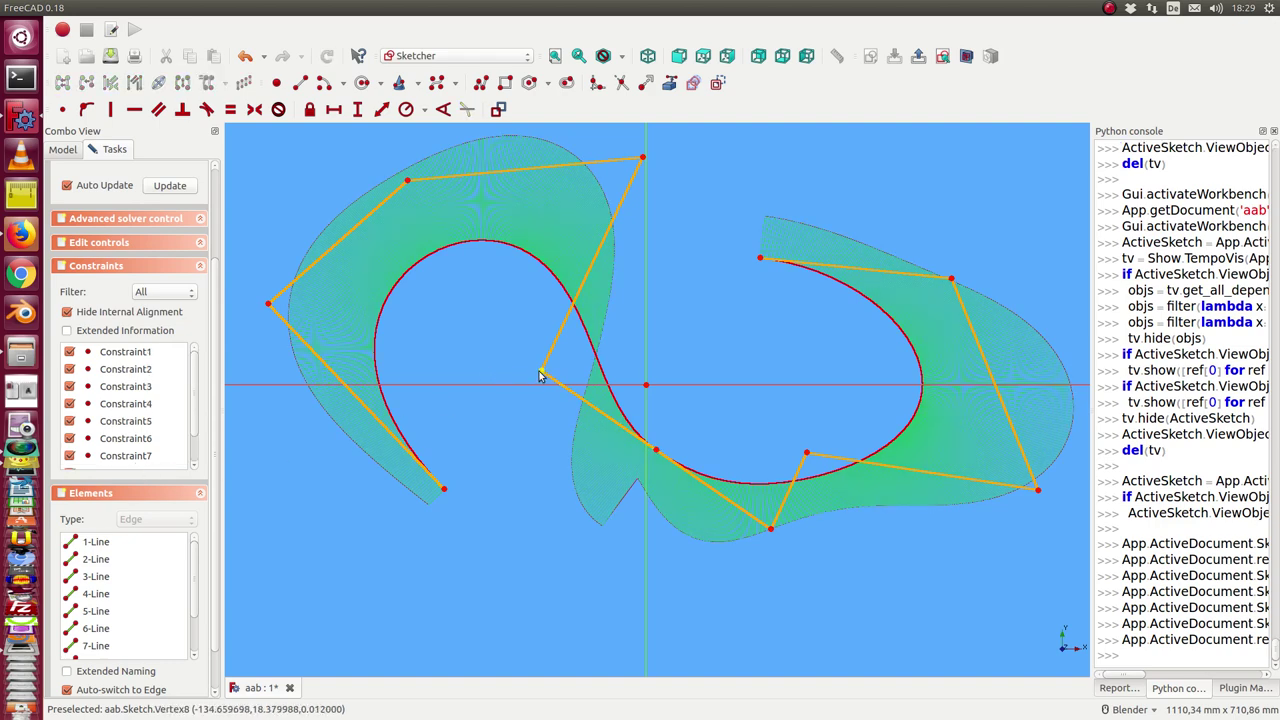
- Move the pole before the middle knot further down, then constrain the two poles adjacent to that knot symmetric about it
left_click_drag(541, 371, 540, 402)
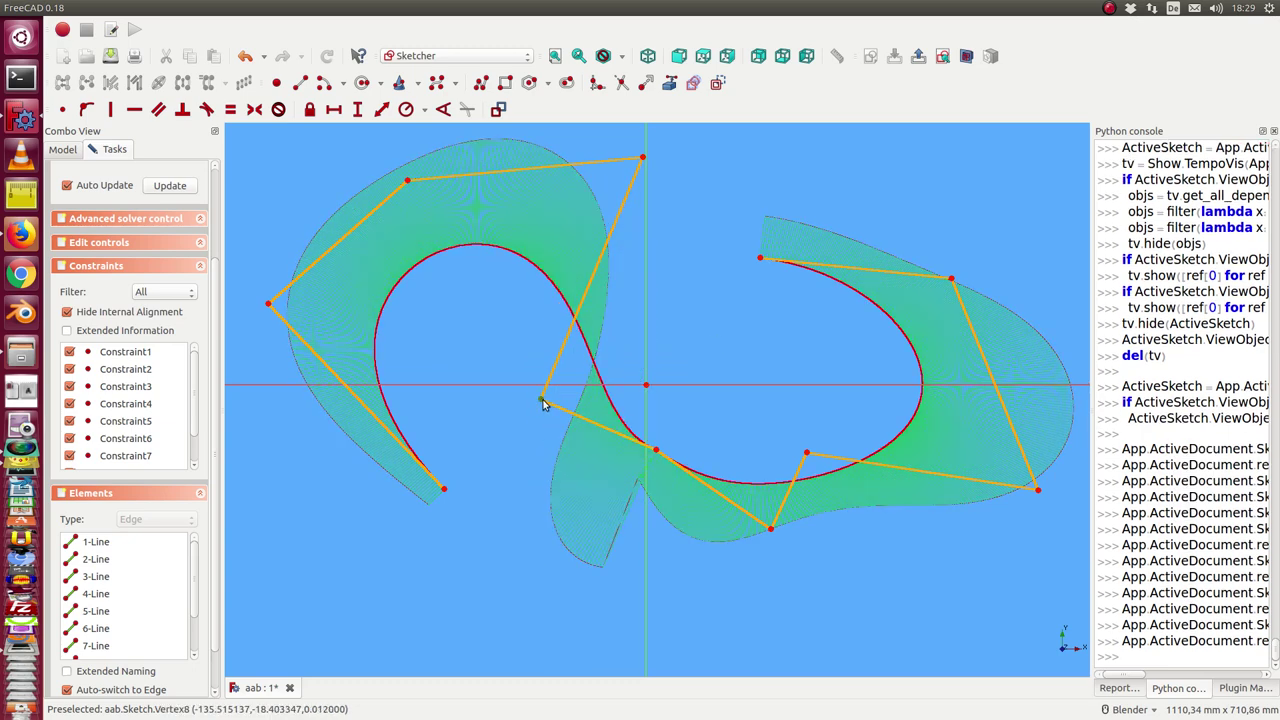
left_click(770, 529)
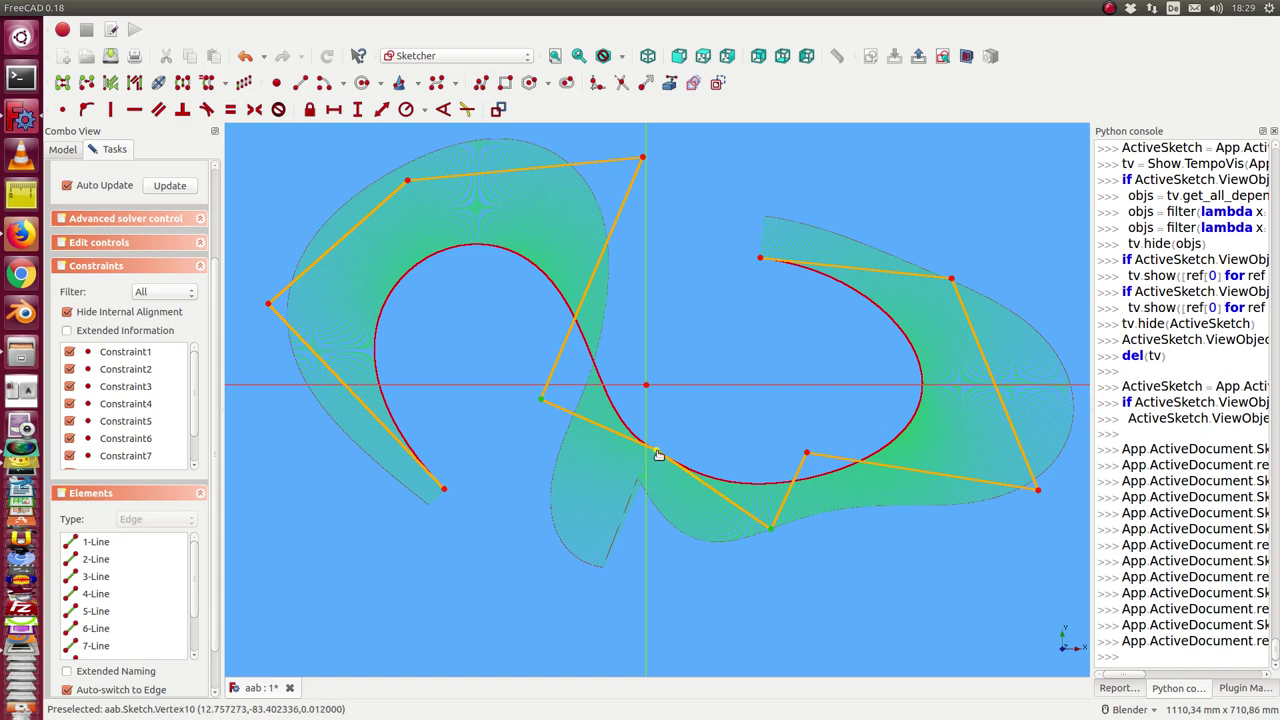
left_click(657, 455)
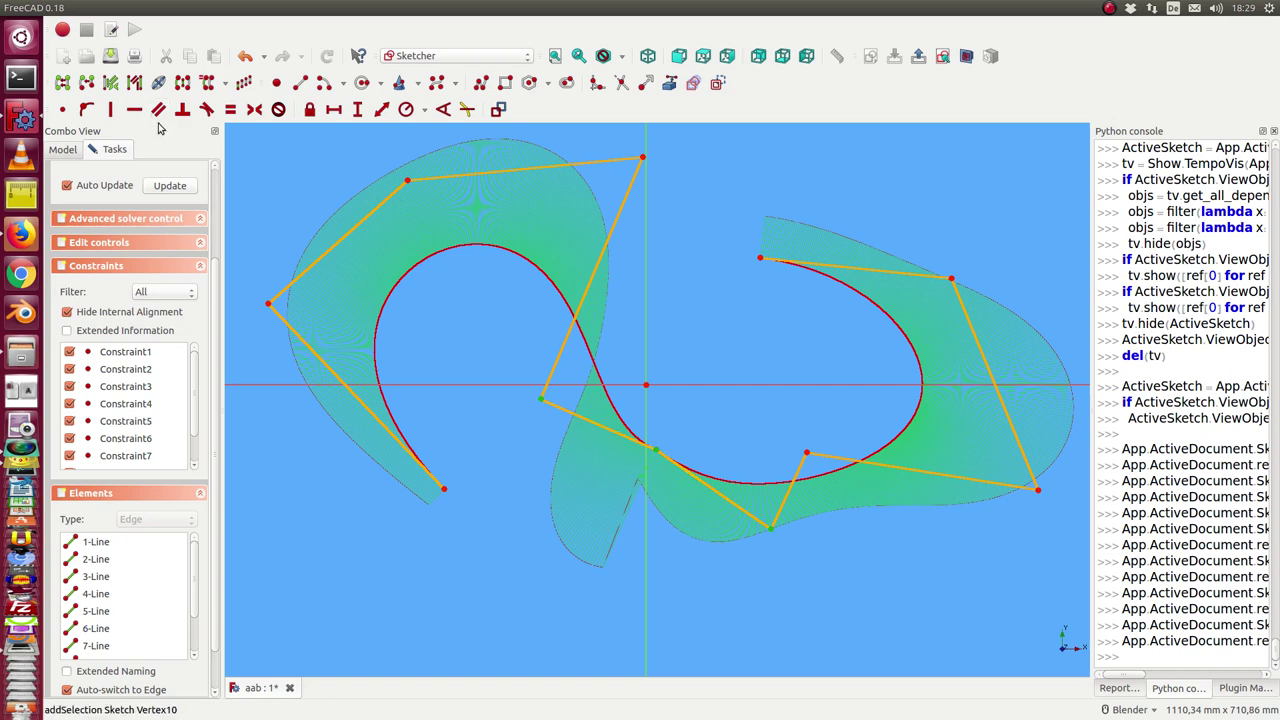
left_click(254, 111)
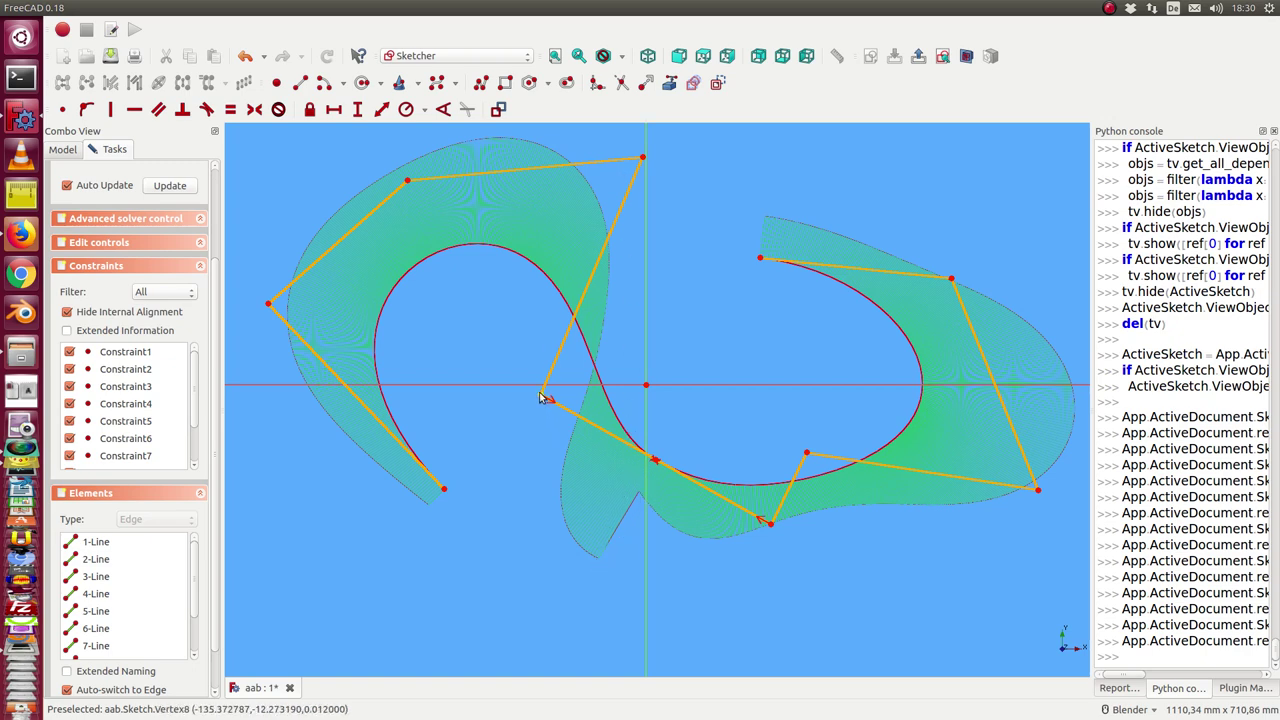
- Reshape the S-curve by moving the symmetric poles around the middle knot and pulling the next pole on each side toward their line
left_click_drag(543, 397, 567, 348)
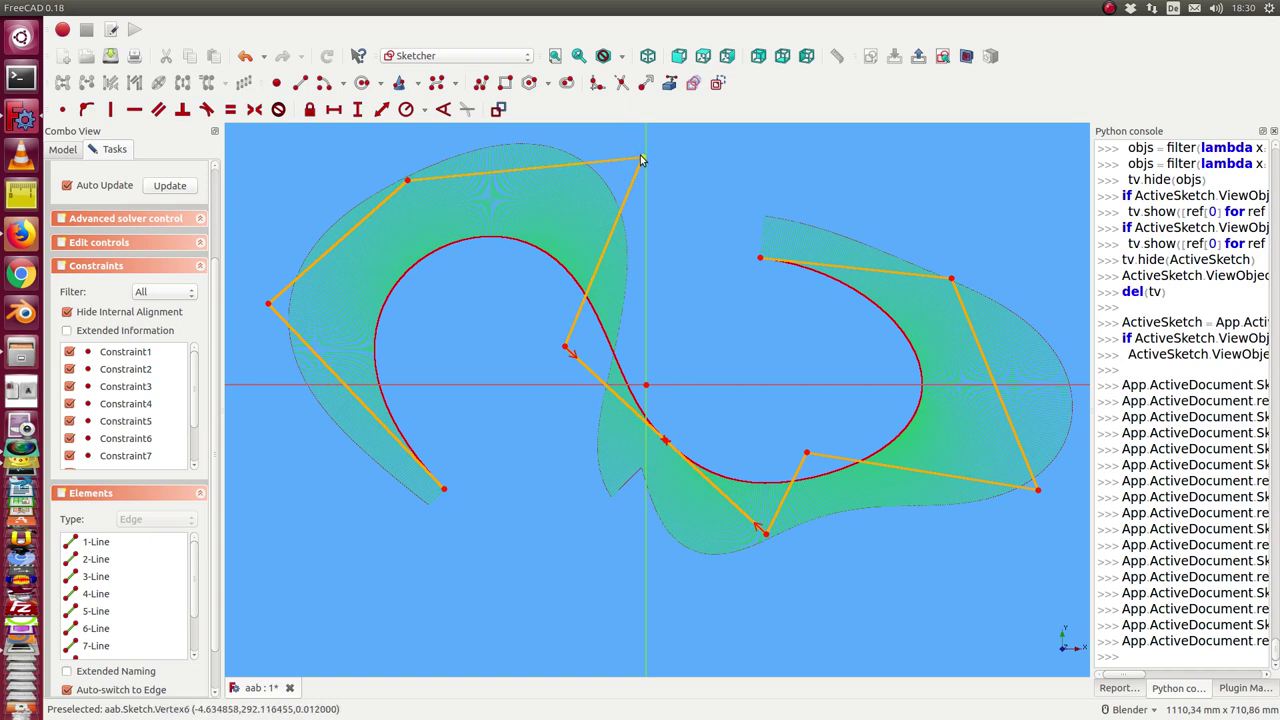
left_click_drag(642, 157, 512, 276)
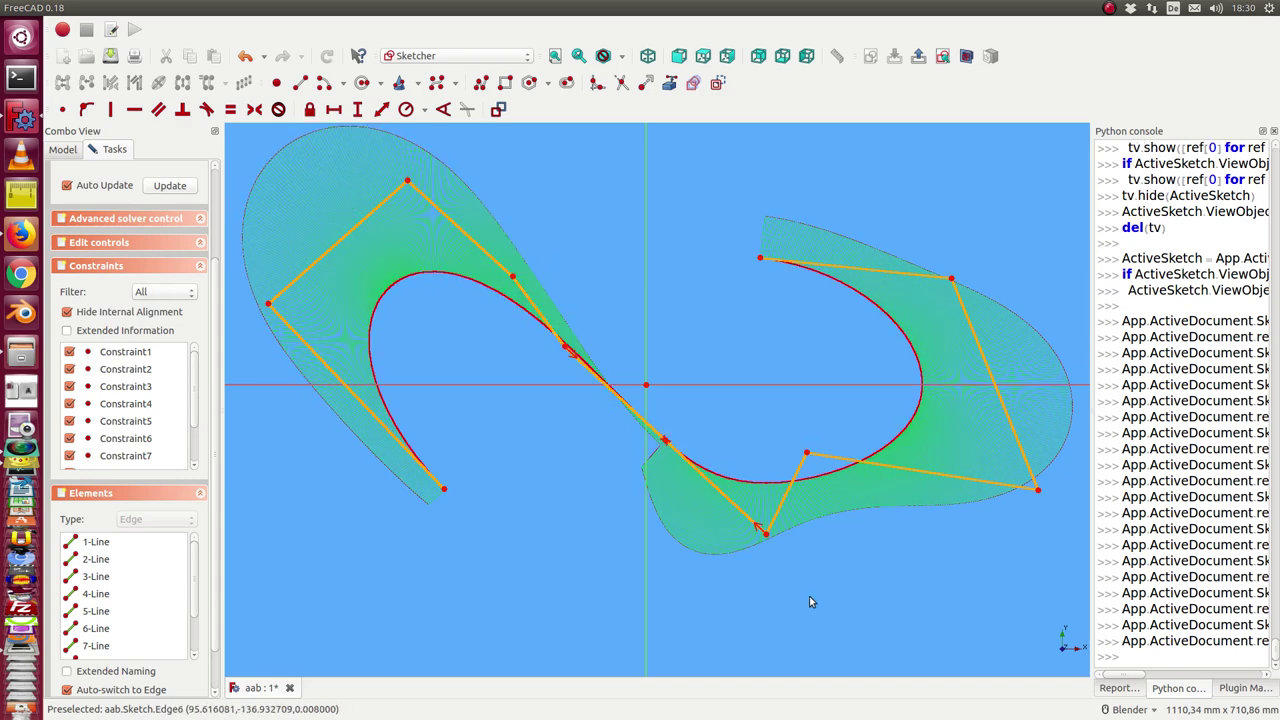
left_click_drag(808, 452, 828, 588)
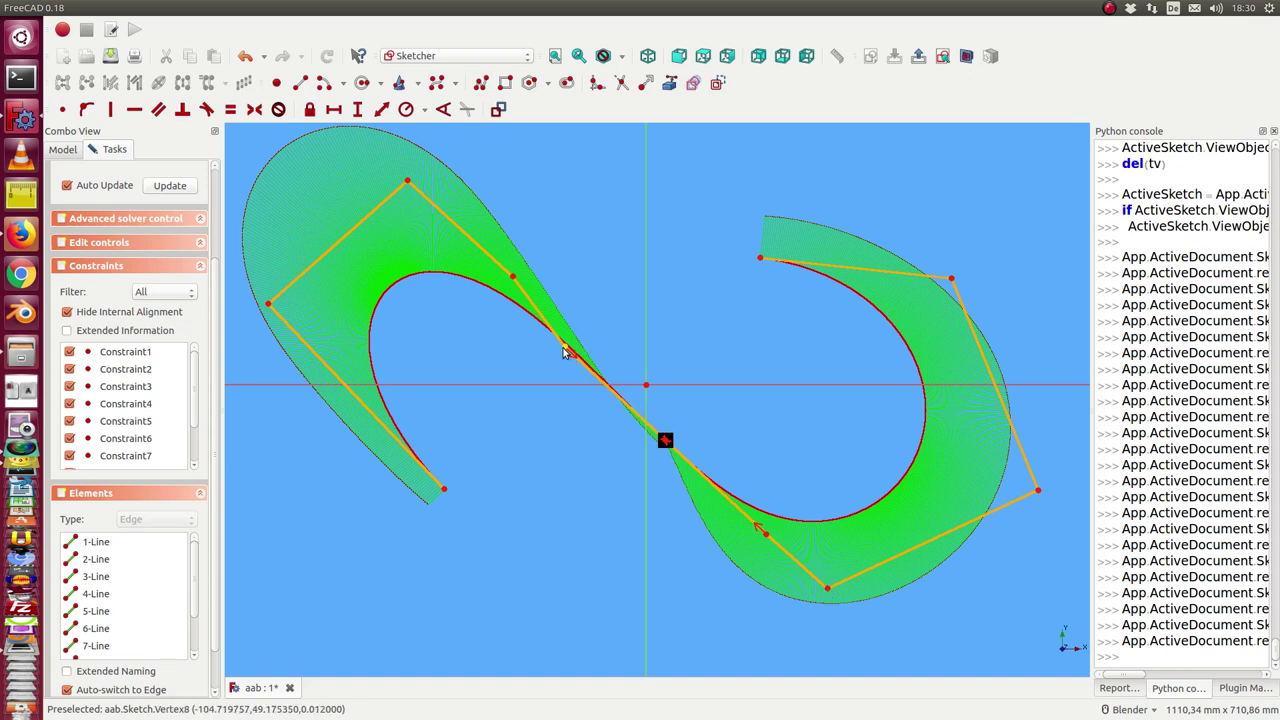
left_click_drag(568, 352, 603, 318)
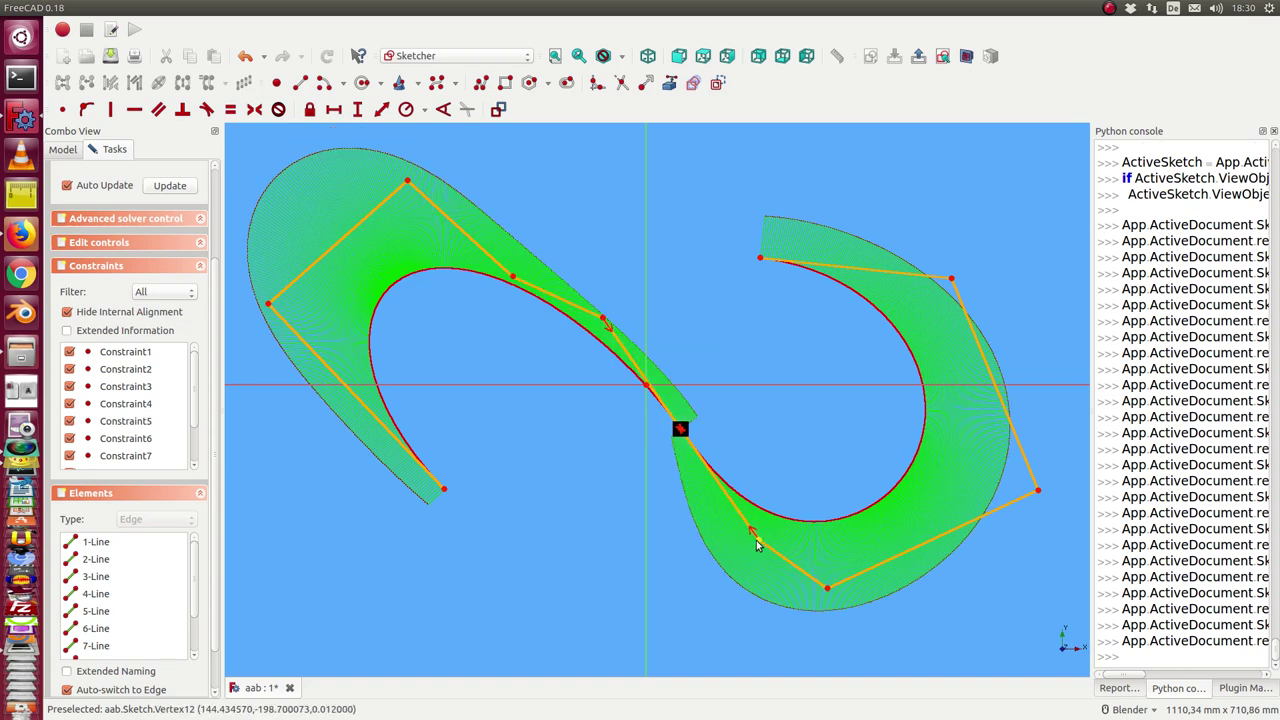
left_click_drag(757, 538, 713, 548)
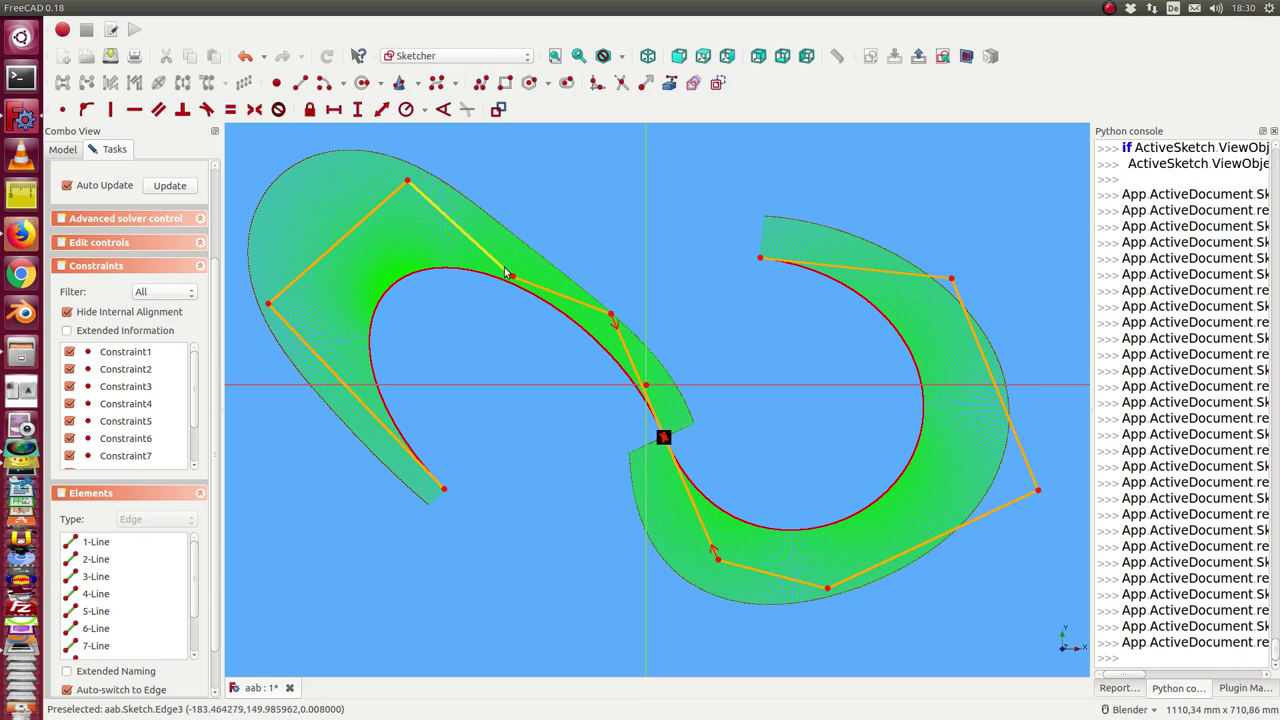
- Move the upper outer pole into line with the knot's handle, then constrain the upper and lower outer poles onto the handle lines with point-on-object
left_click_drag(514, 277, 578, 244)
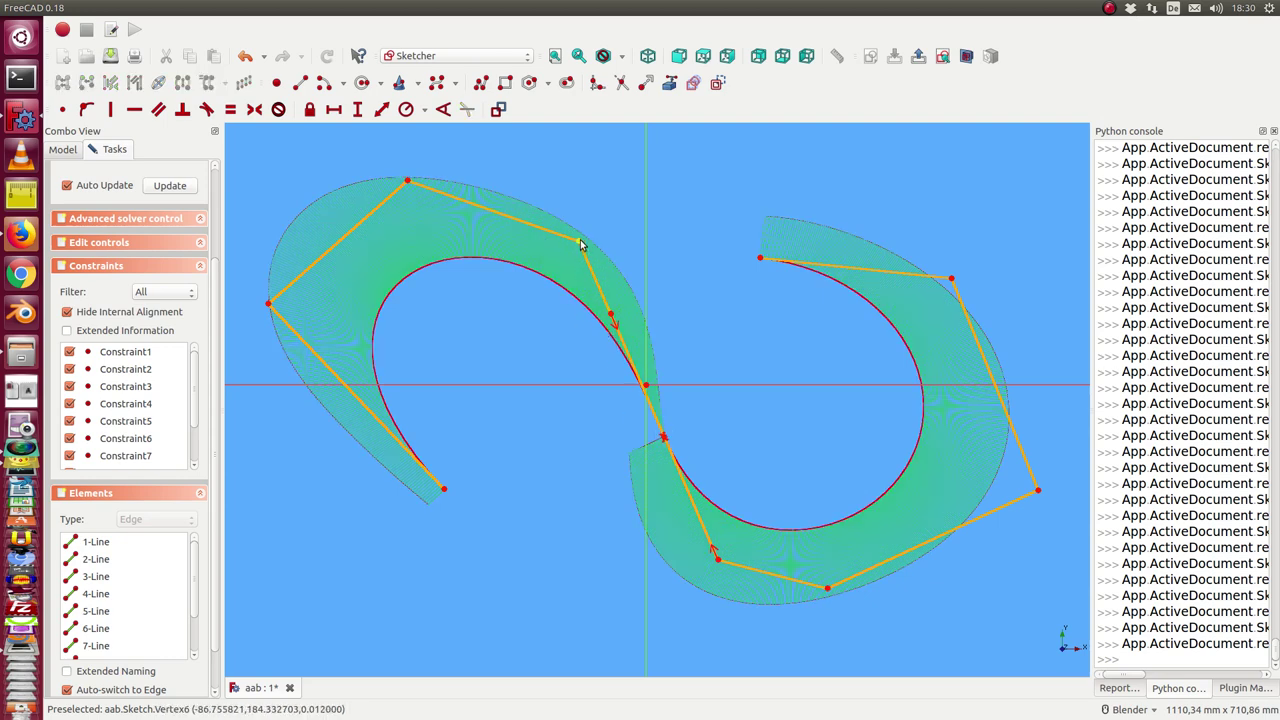
left_click(625, 353)
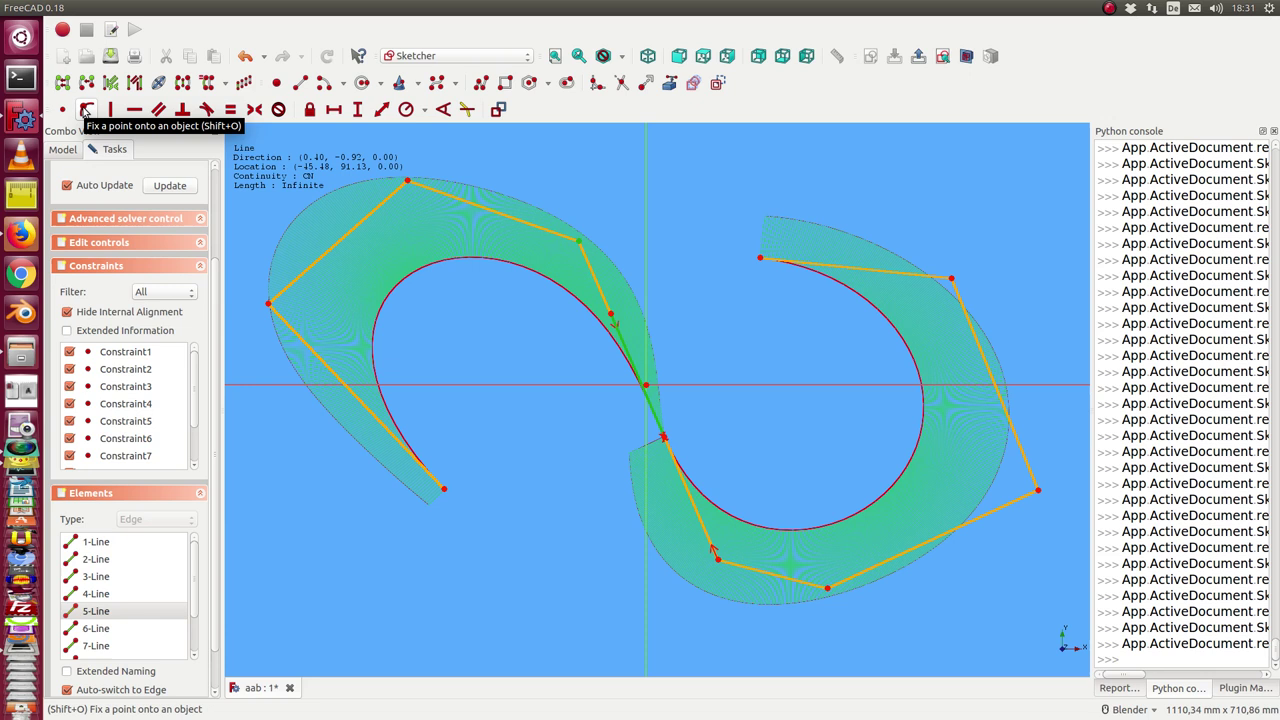
left_click(87, 110)
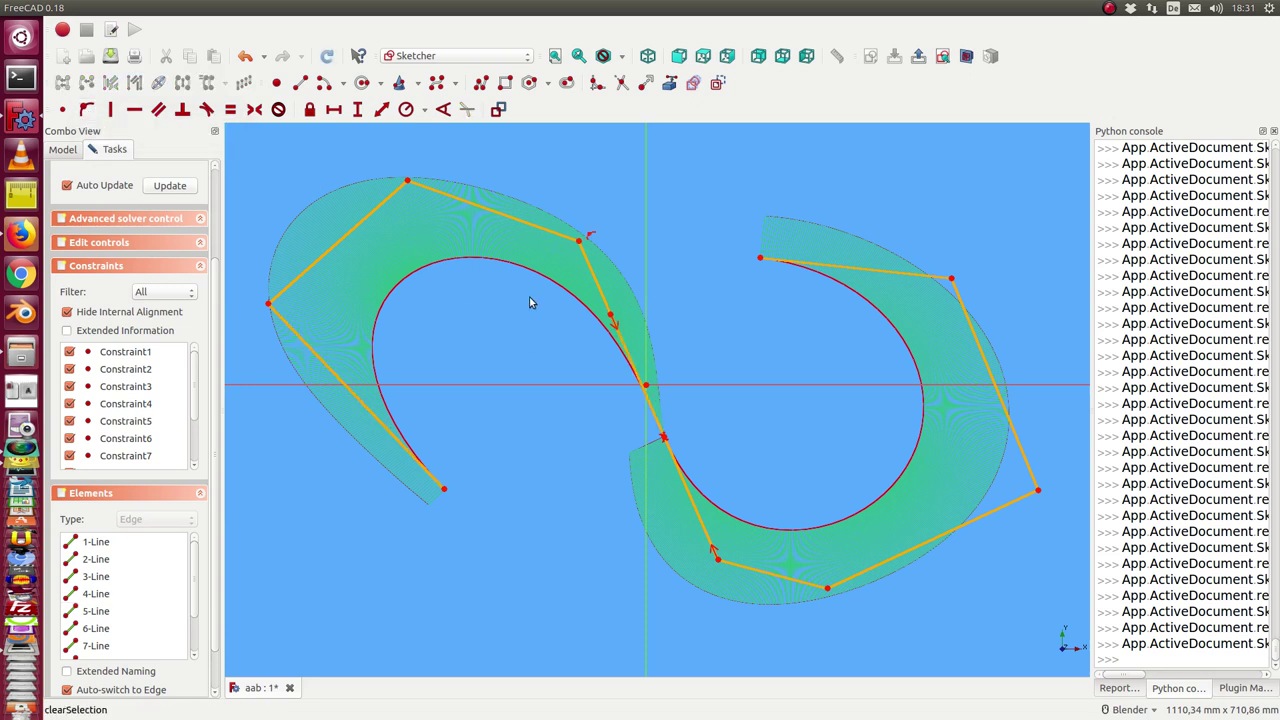
left_click(828, 589)
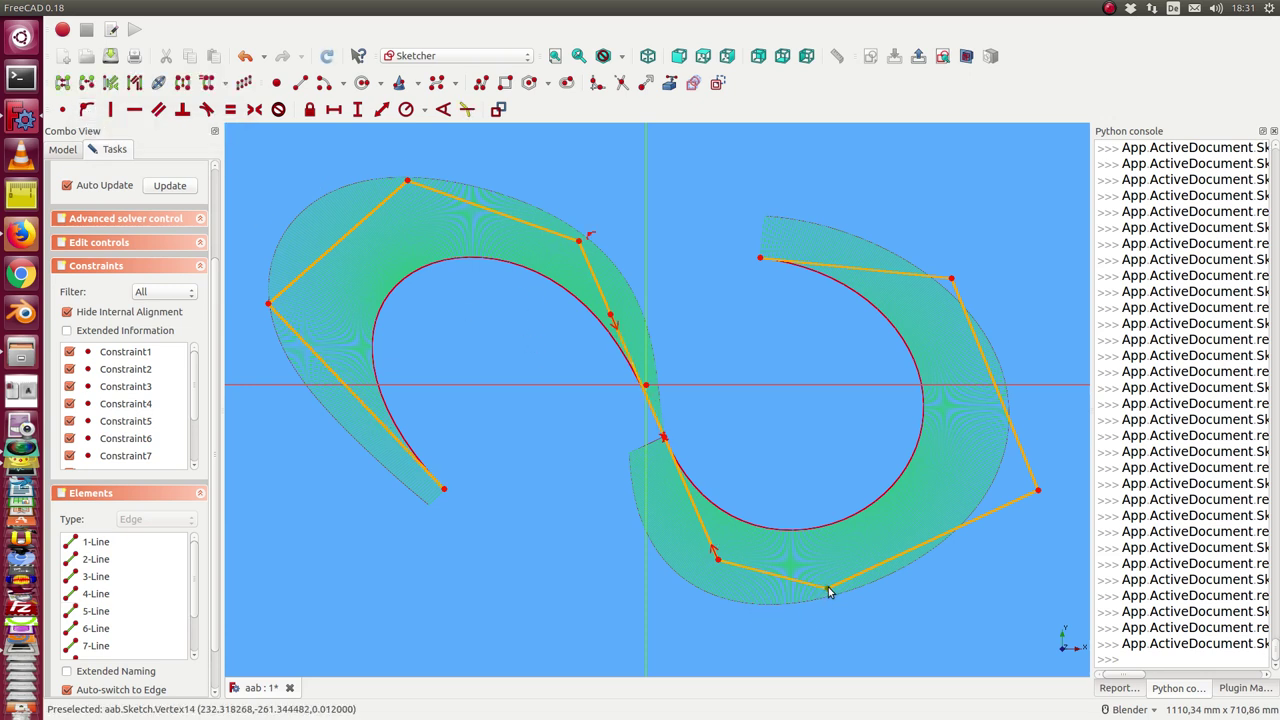
left_click(706, 529)
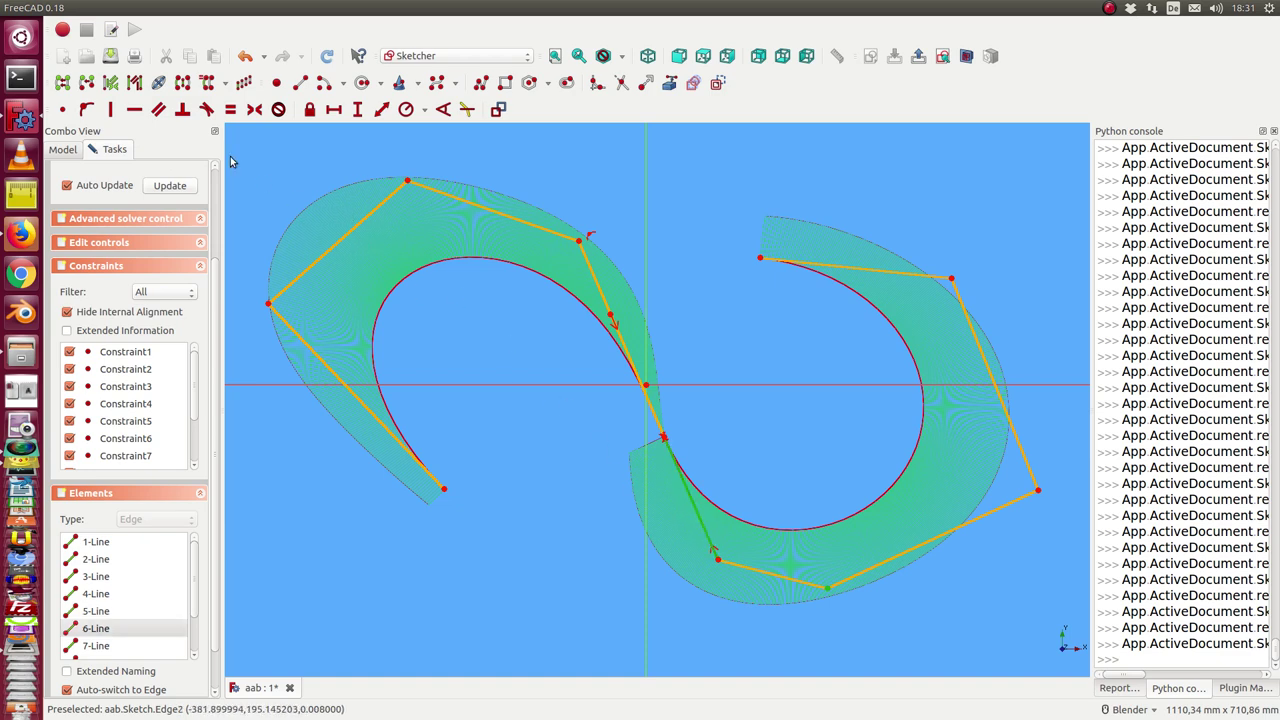
left_click(86, 110)
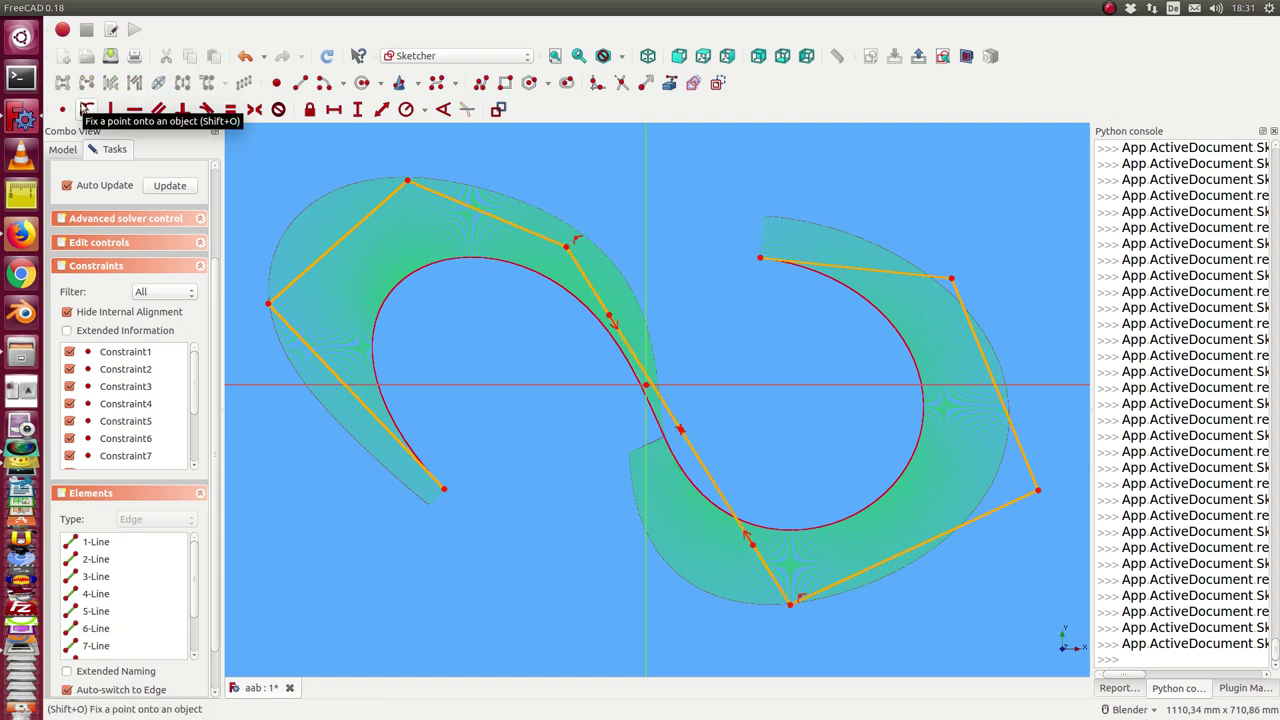
- Update the sketch with the new constraints and close it
left_click(166, 187)
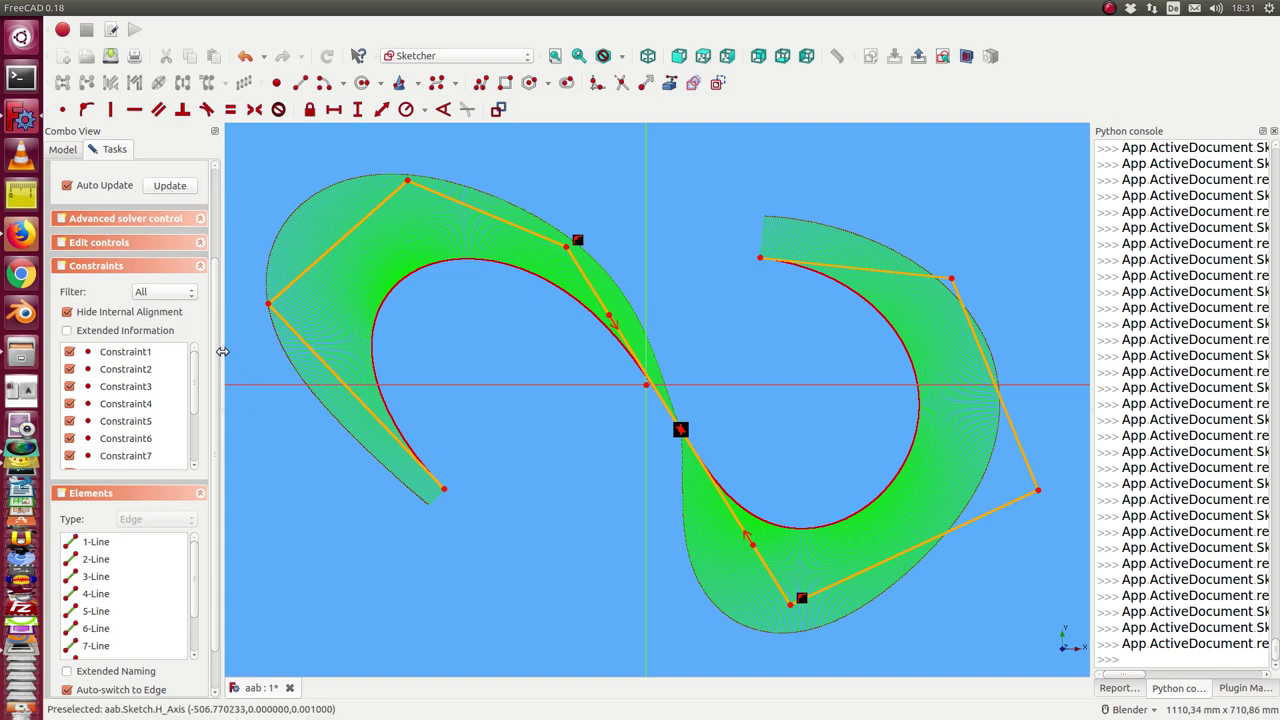
scroll(214, 294, "up", 3)
left_click(134, 181)
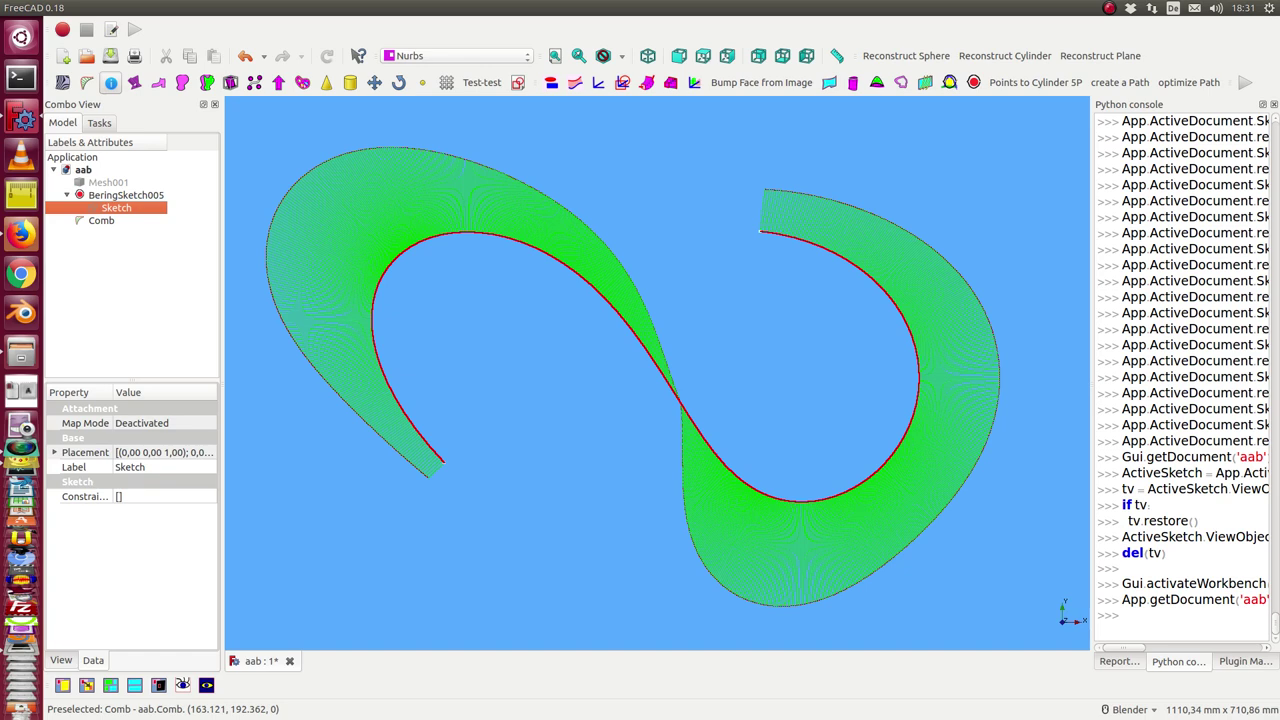
- Reopen the sketch and reshape the curve's right lobe by moving its free endpoint, the adjacent pole and the far right pole
double_click(116, 208)
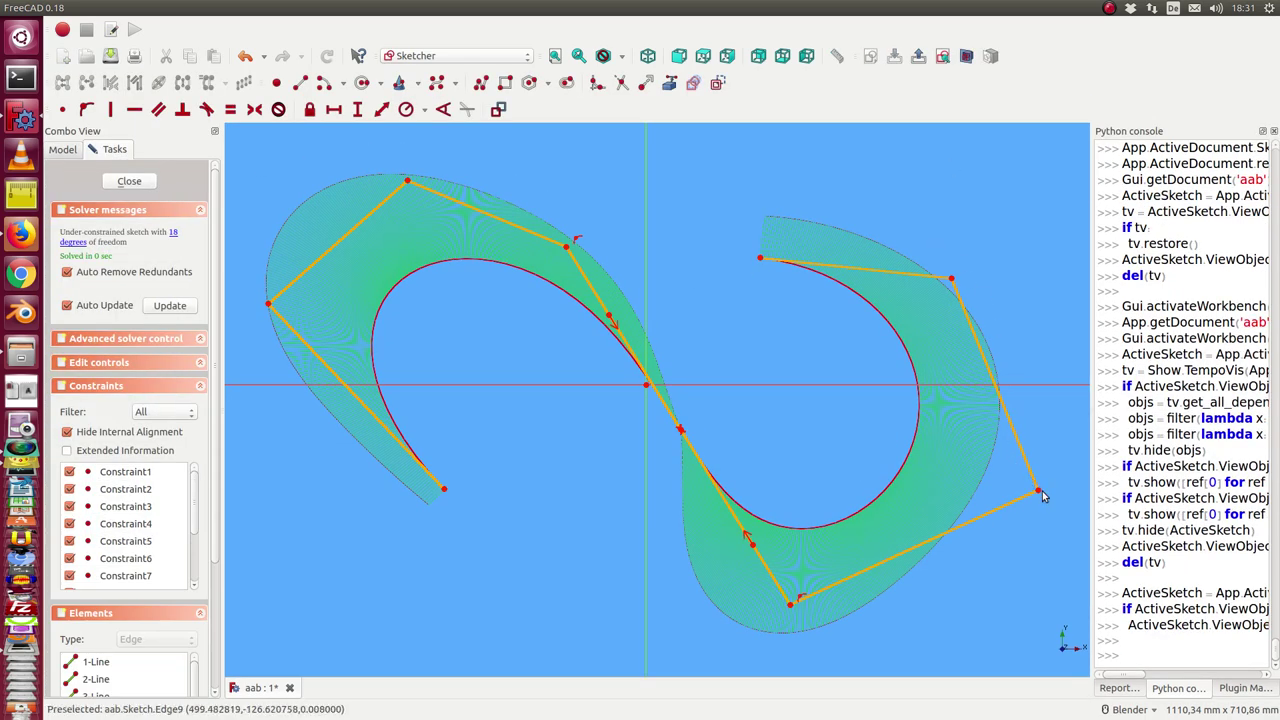
left_click_drag(1039, 497, 1108, 337)
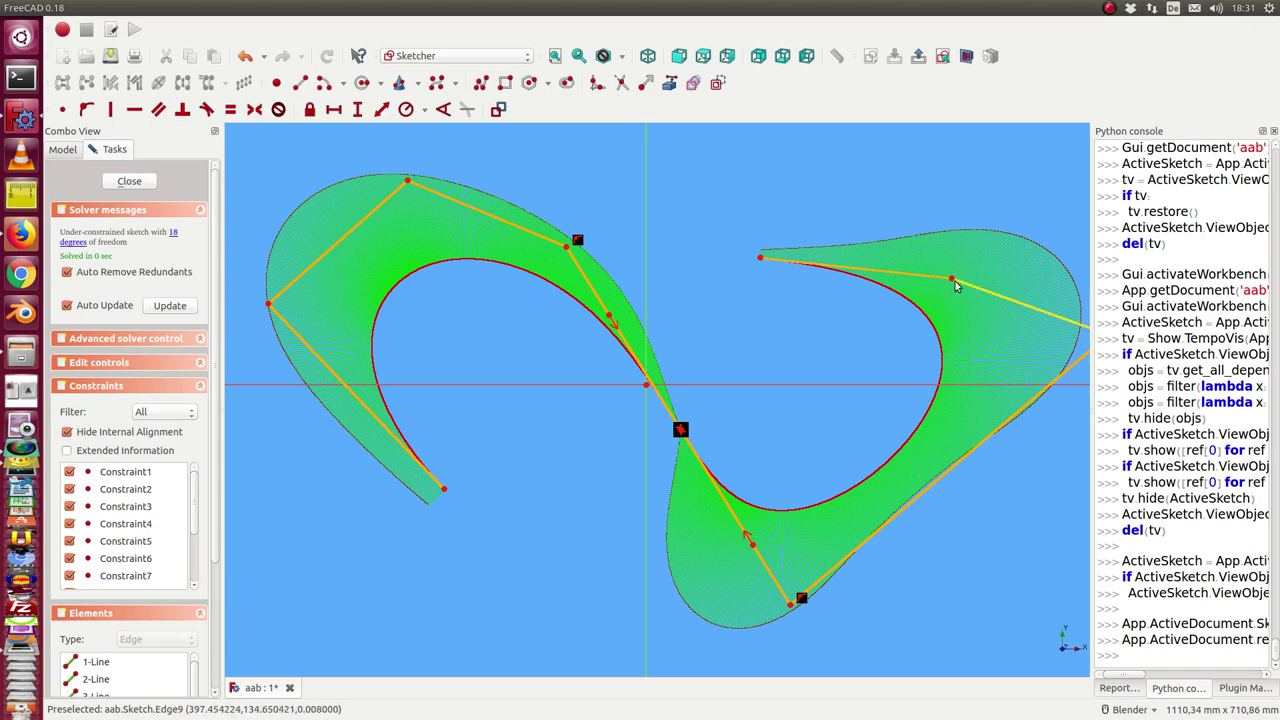
left_click_drag(758, 258, 704, 243)
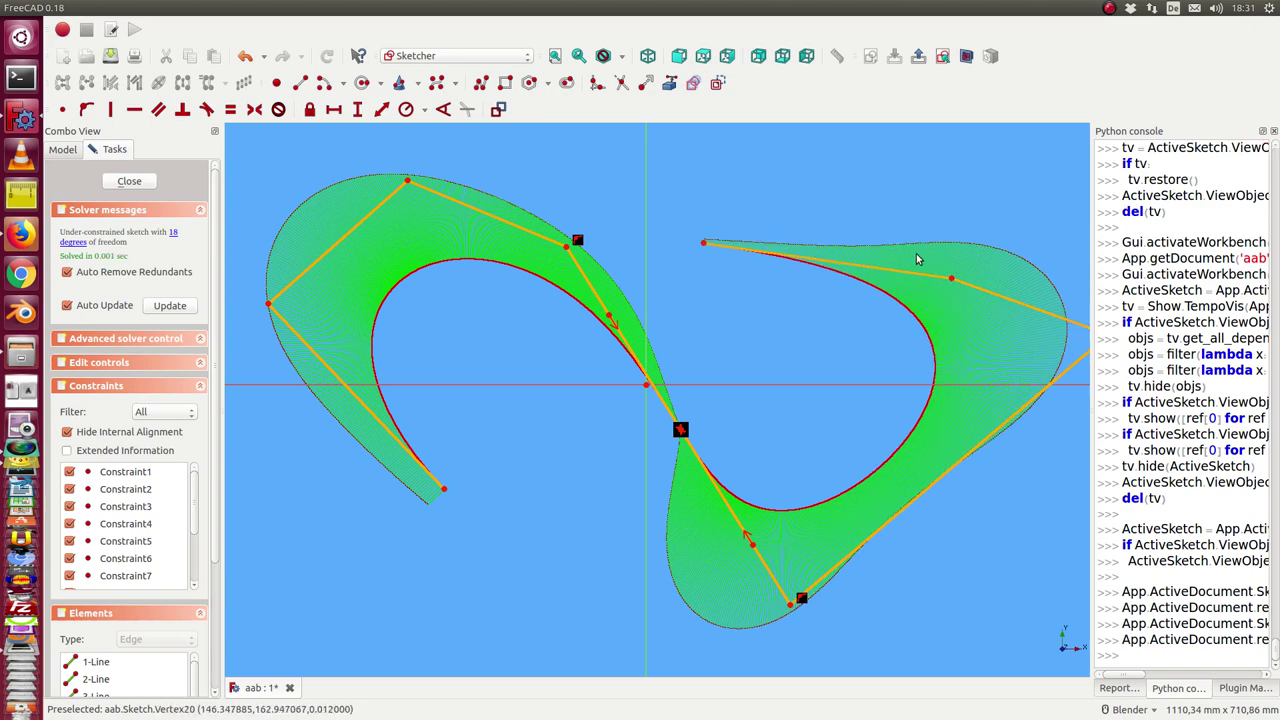
mouse_move(951, 279)
left_mouse_down()
mouse_move(874, 270)
mouse_move(1098, 331)
left_mouse_up()
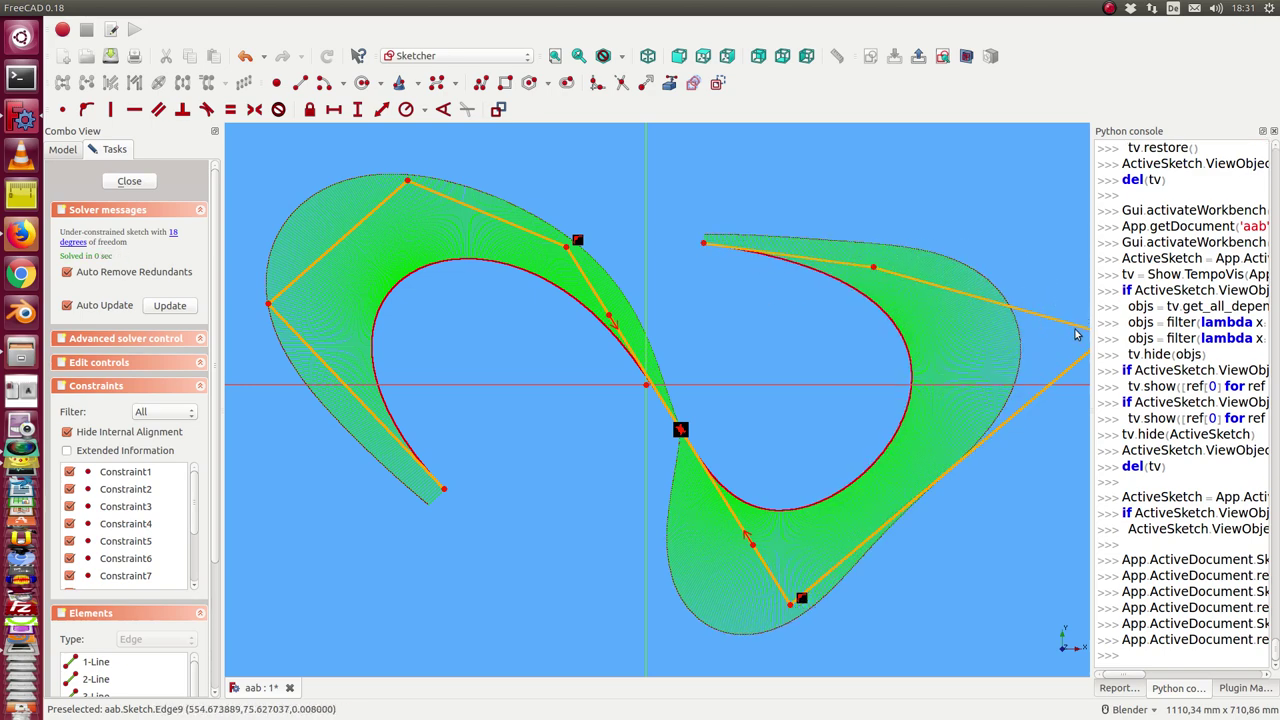
scroll(1062, 312, "down", 2)
left_click_drag(958, 356, 947, 320)
left_click_drag(808, 320, 826, 297)
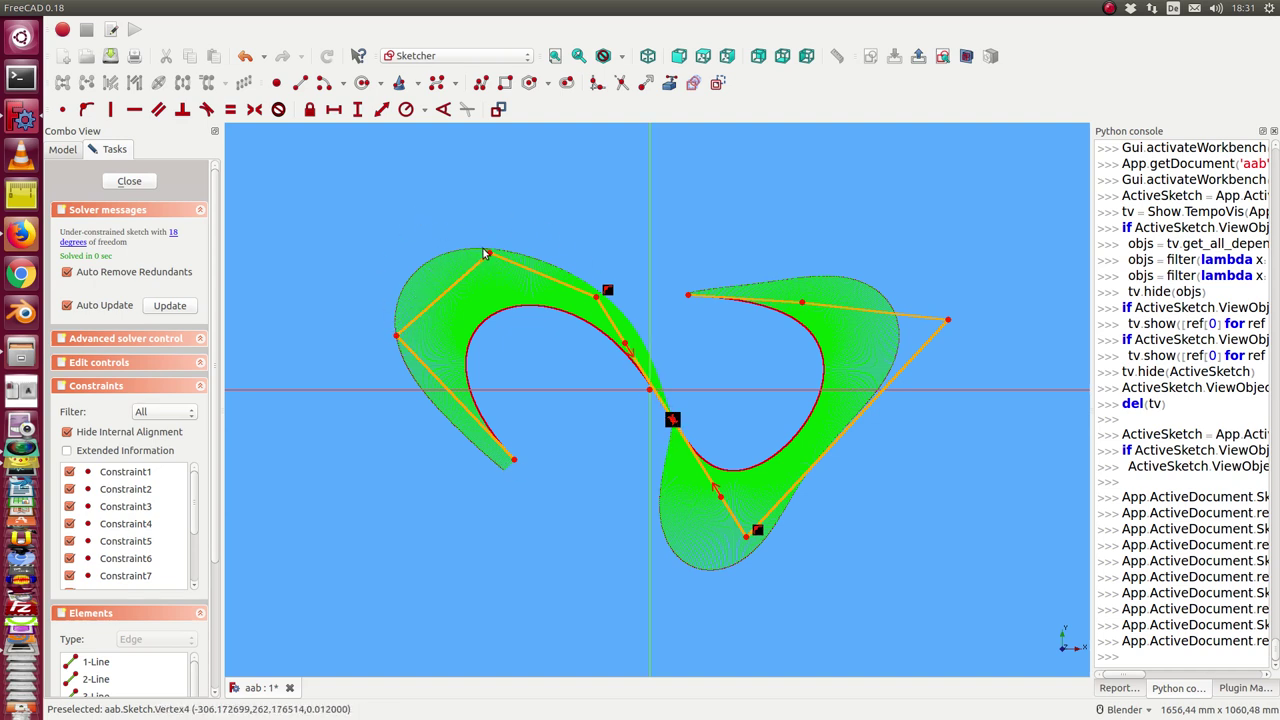
- Reshape the left lobe by moving its two intermediate poles, then constrain the far left pole onto the first control line with point-on-object
left_click_drag(489, 255, 352, 268)
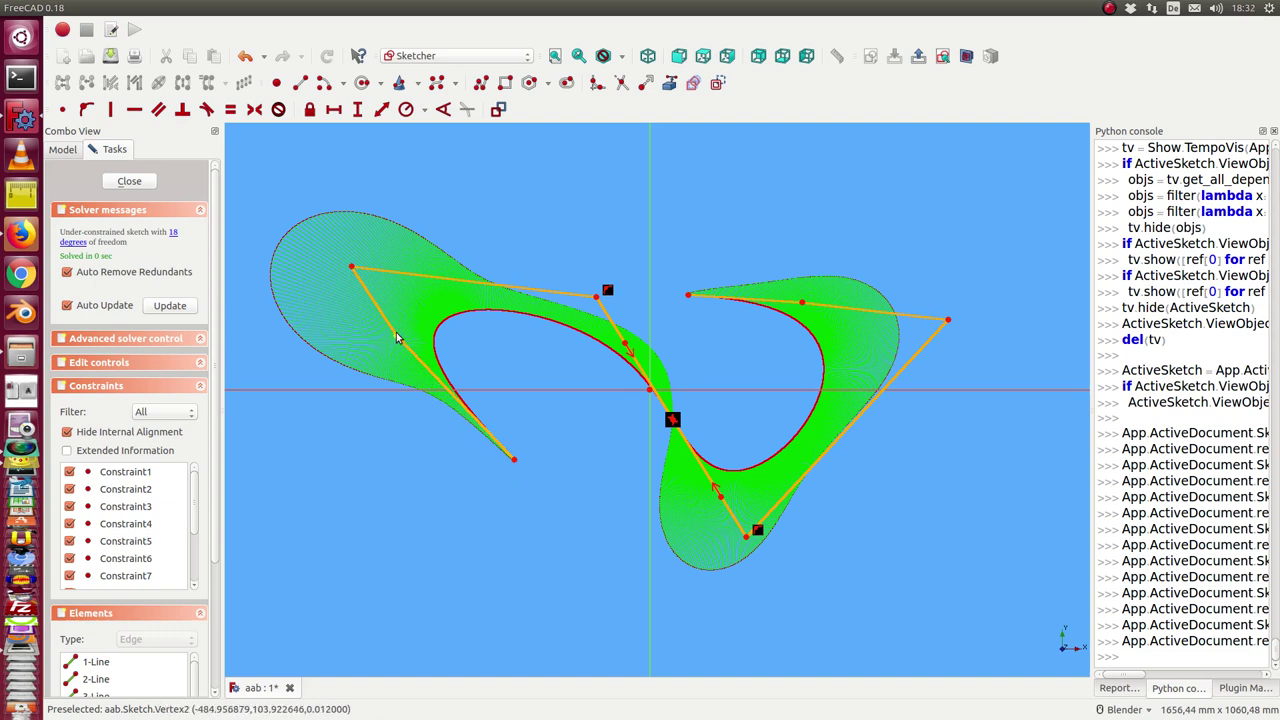
left_click_drag(396, 335, 452, 393)
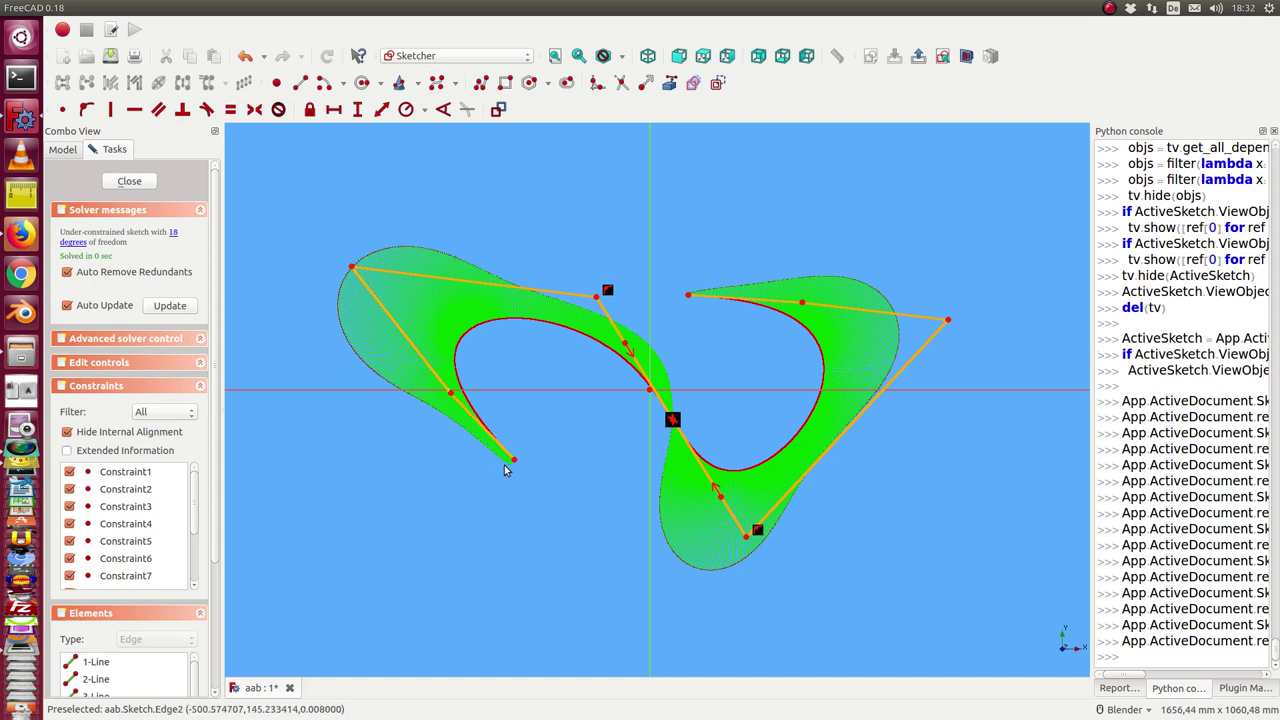
left_click_drag(352, 268, 352, 297)
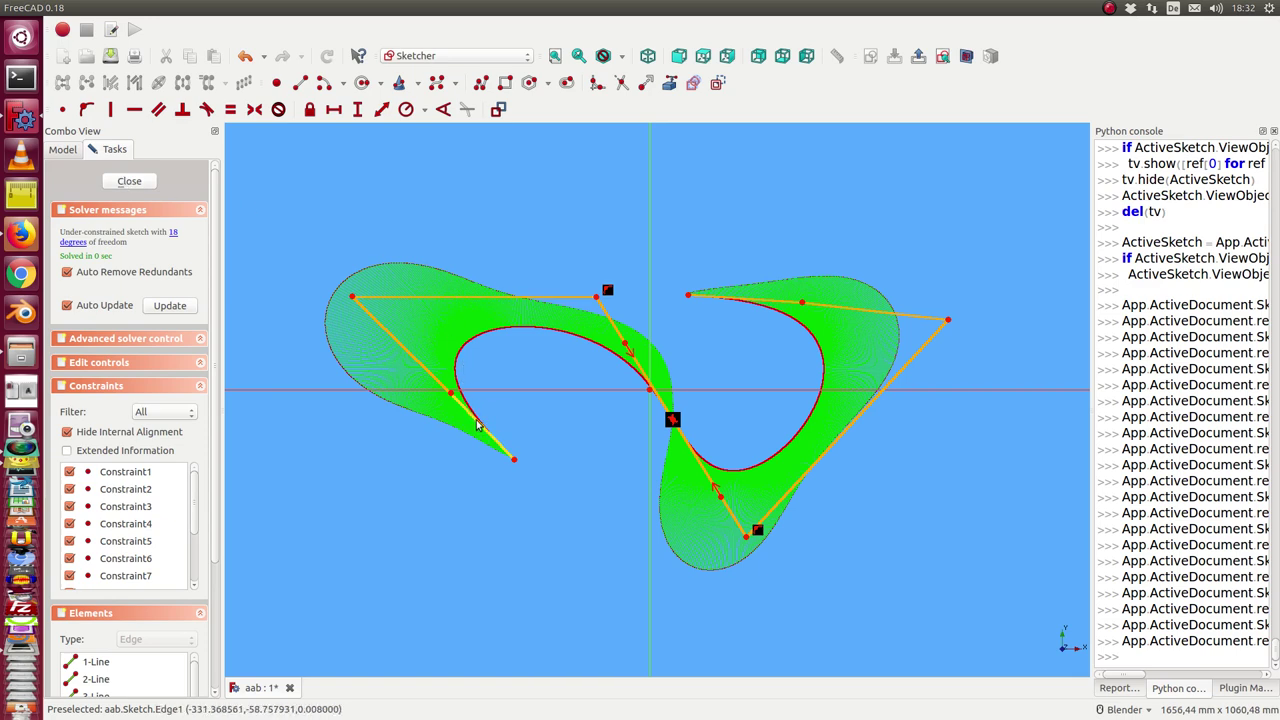
left_click(352, 299)
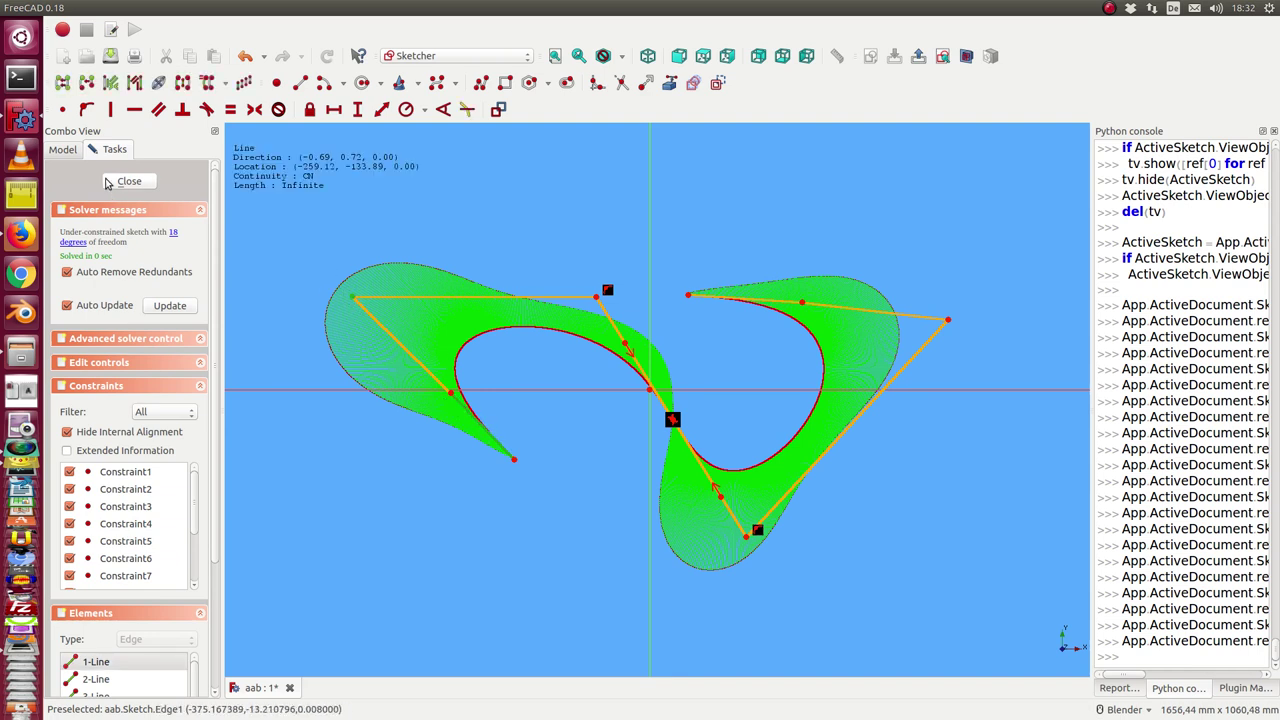
left_click(86, 109)
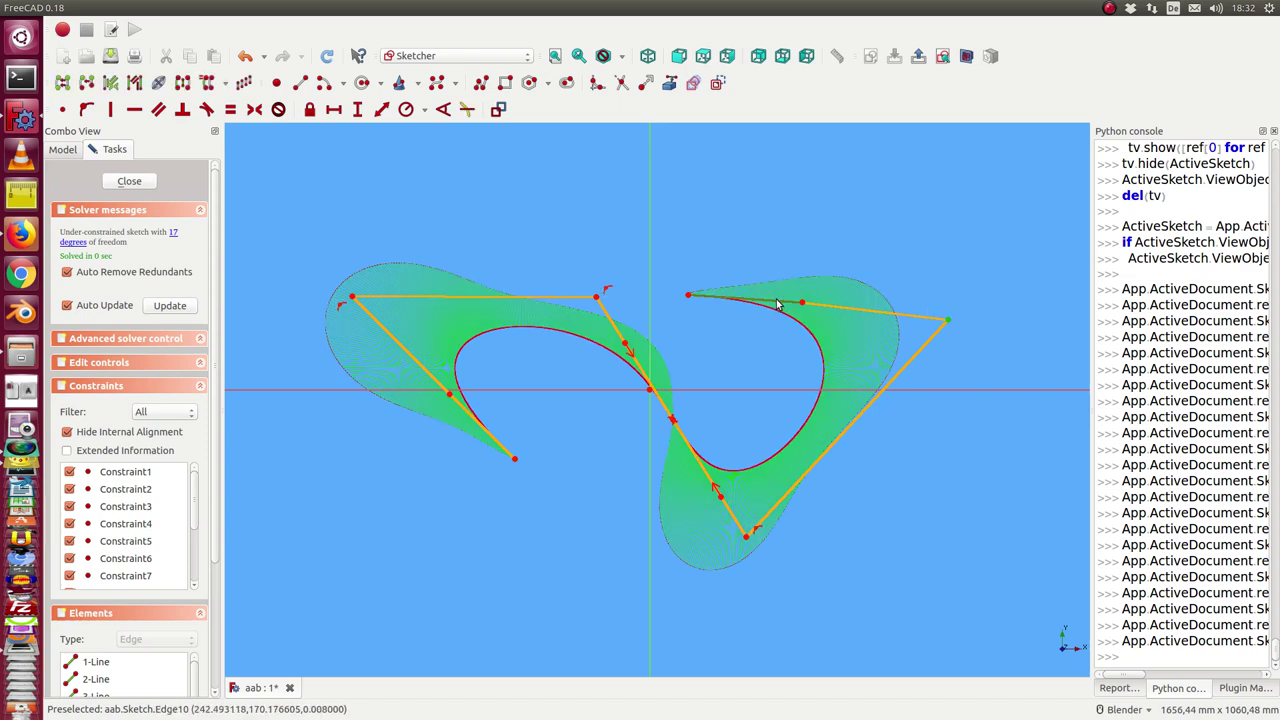
- Constrain the far right pole onto the control line at the right lobe's free endpoint with point-on-object, then close the sketch
left_click(86, 109)
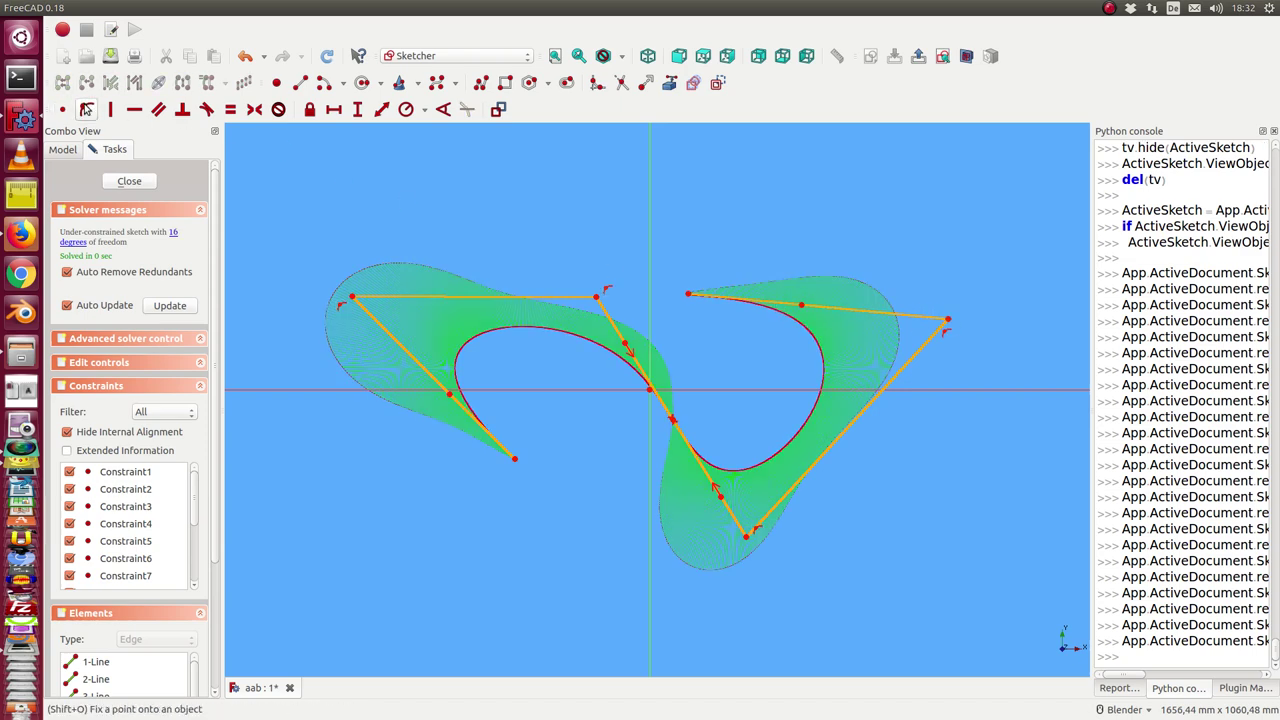
left_click(130, 182)
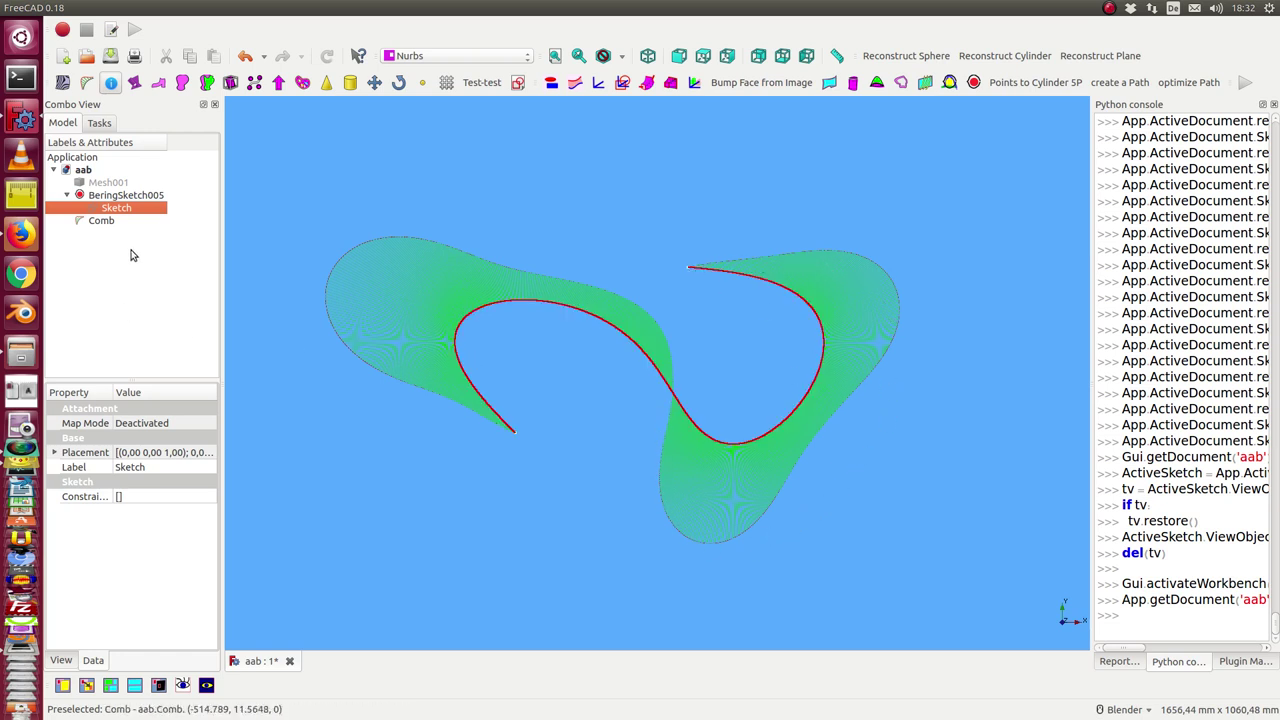
- Reopen the sketch and reshape both lobes by moving the lower right control line outward, the upper pole up-left and the left free endpoint down-left
double_click(117, 206)
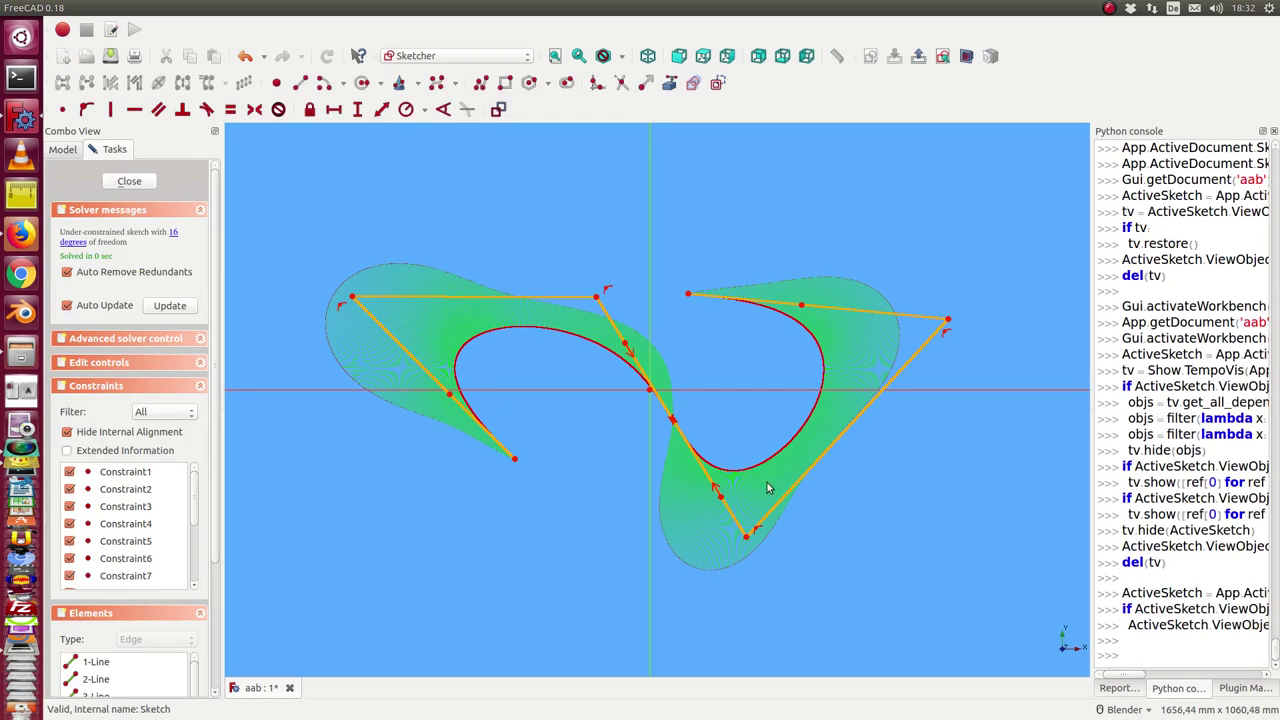
left_click_drag(808, 488, 872, 500)
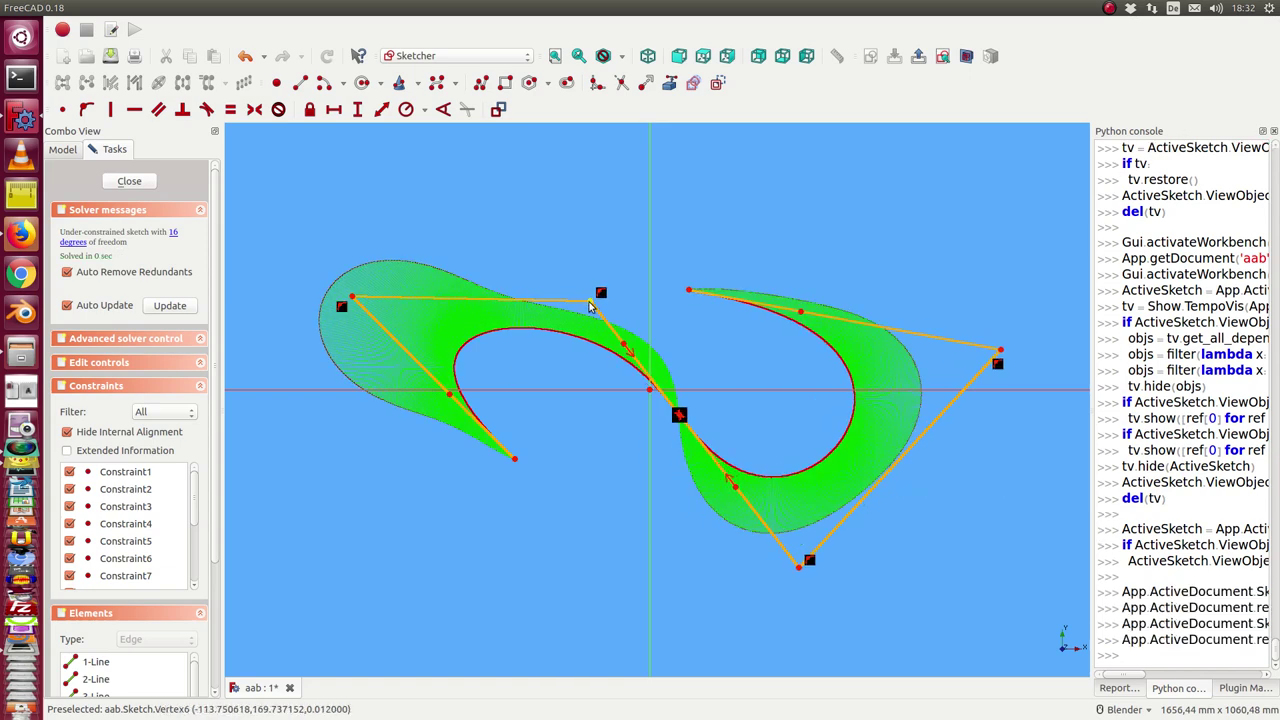
left_click_drag(591, 302, 532, 263)
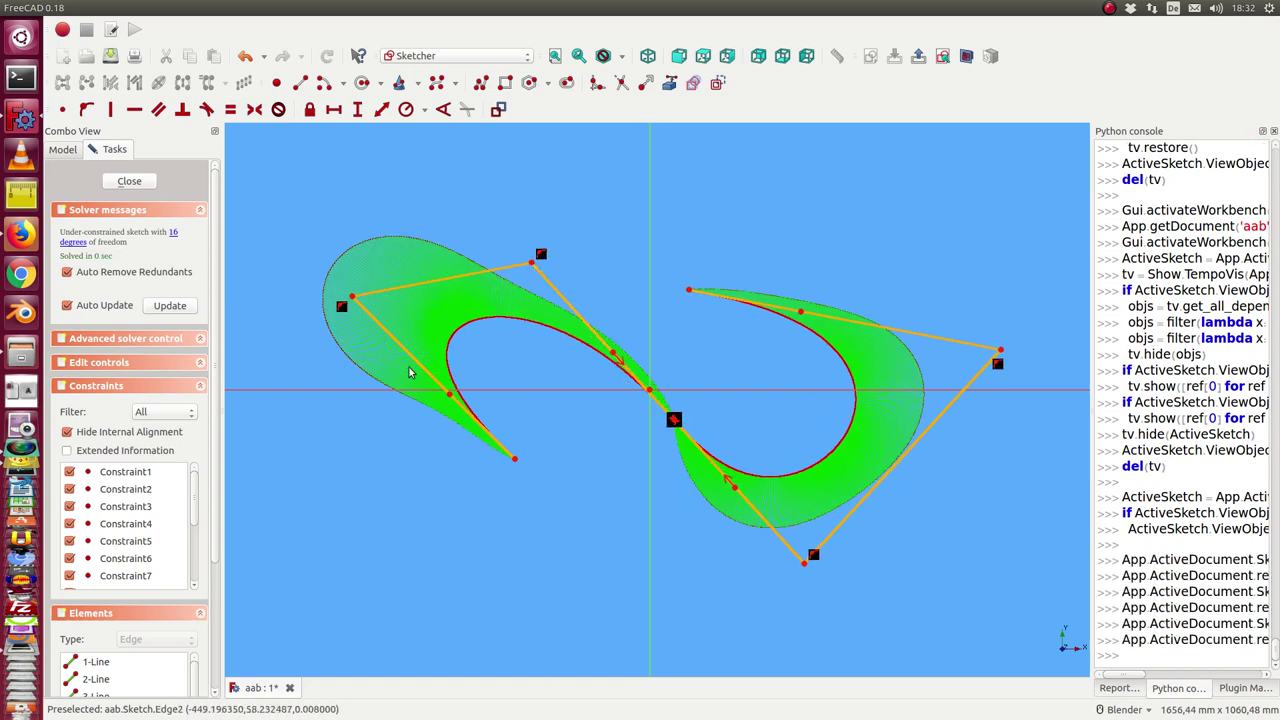
left_click_drag(518, 466, 500, 478)
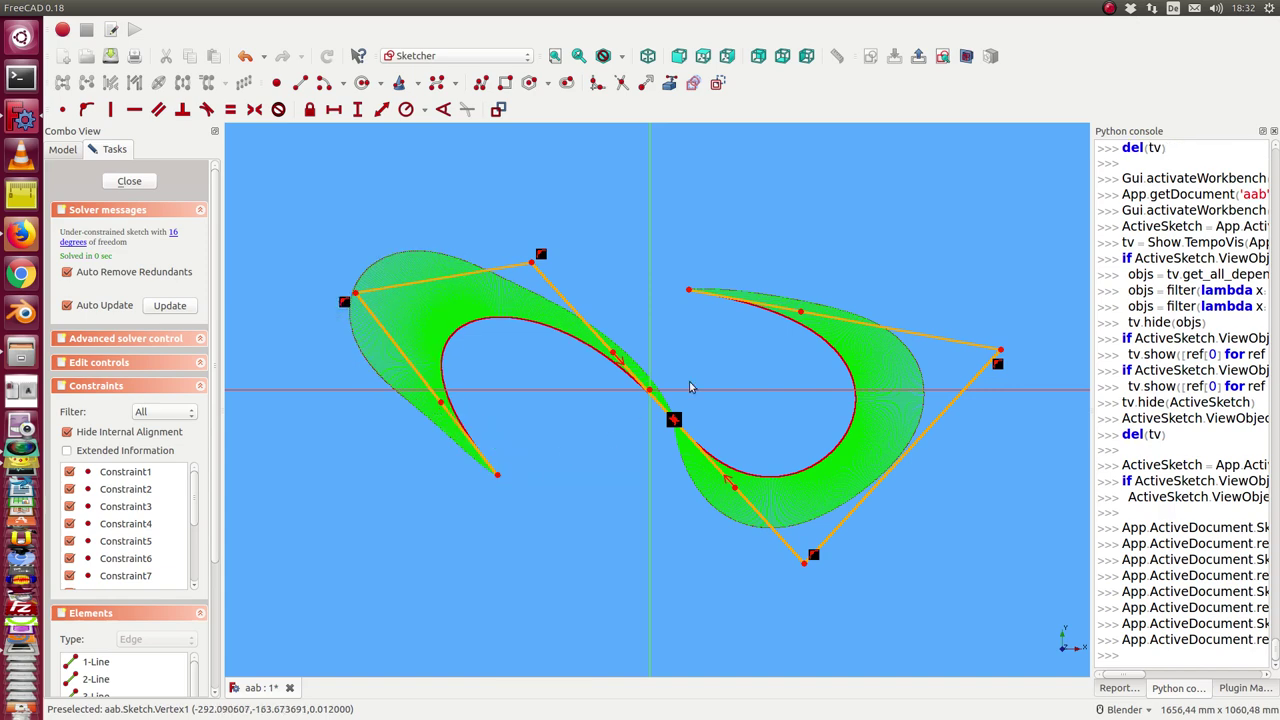
- Close the sketch and select the Bering curve to inspect its poles, knots and curvature comb
left_click(129, 183)
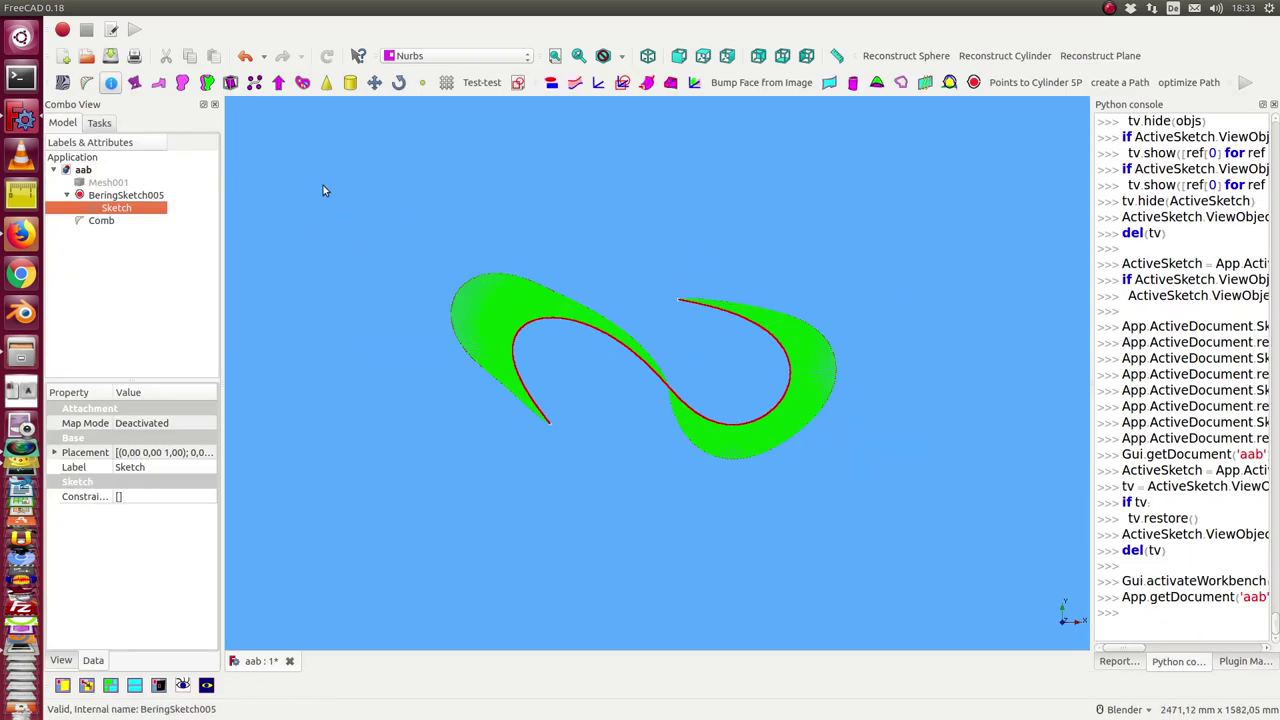
left_click(494, 296)
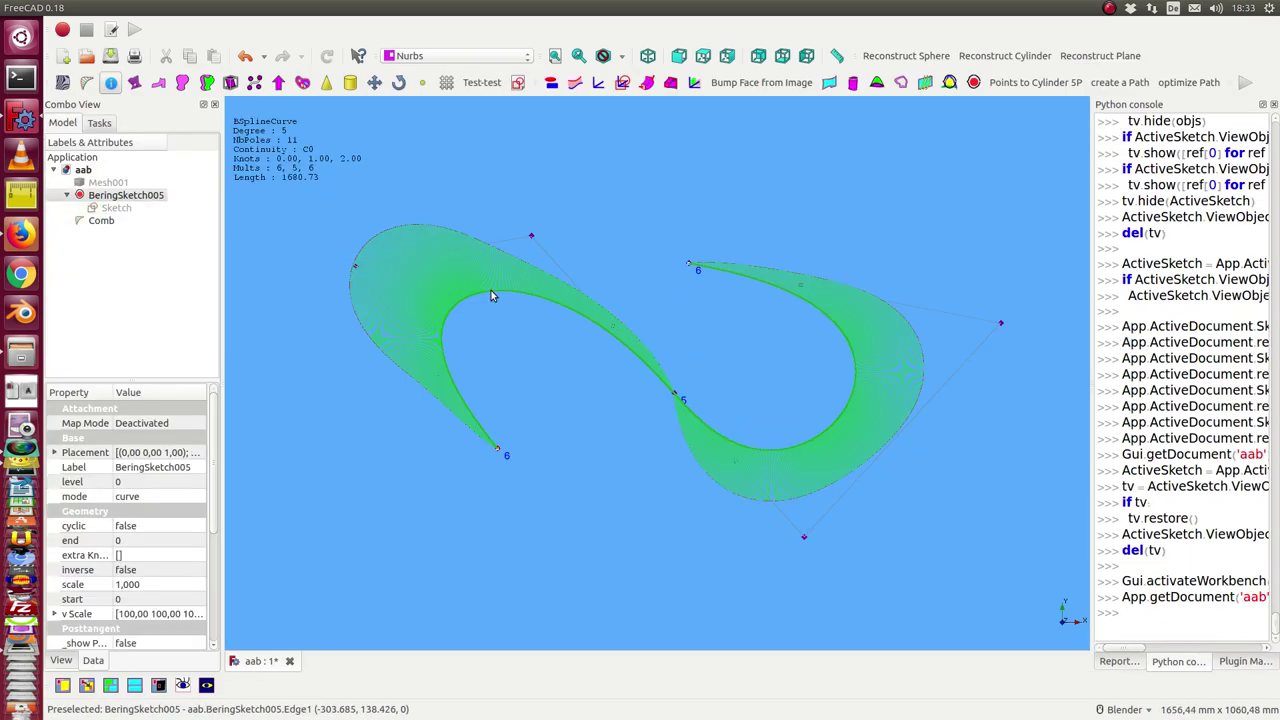